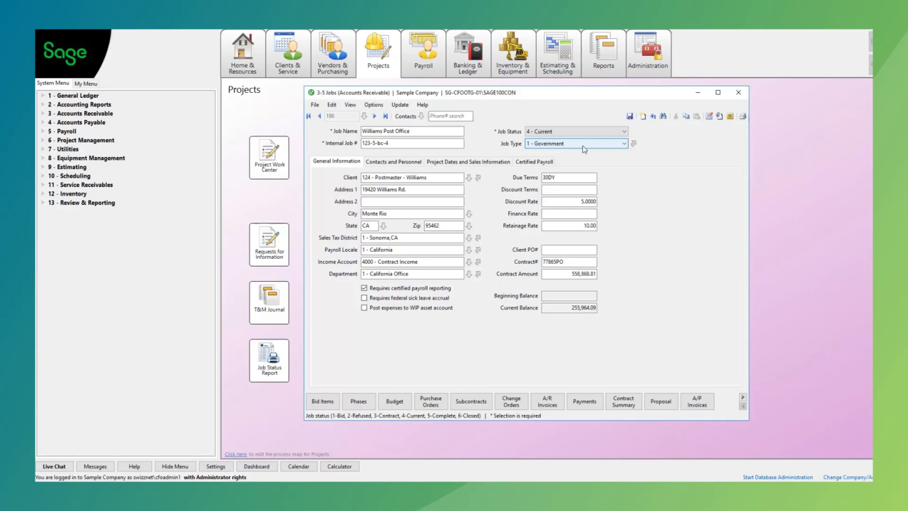
- Review the job type options for the Williams Post Office job and the Job Types setup list
left_click(623, 144)
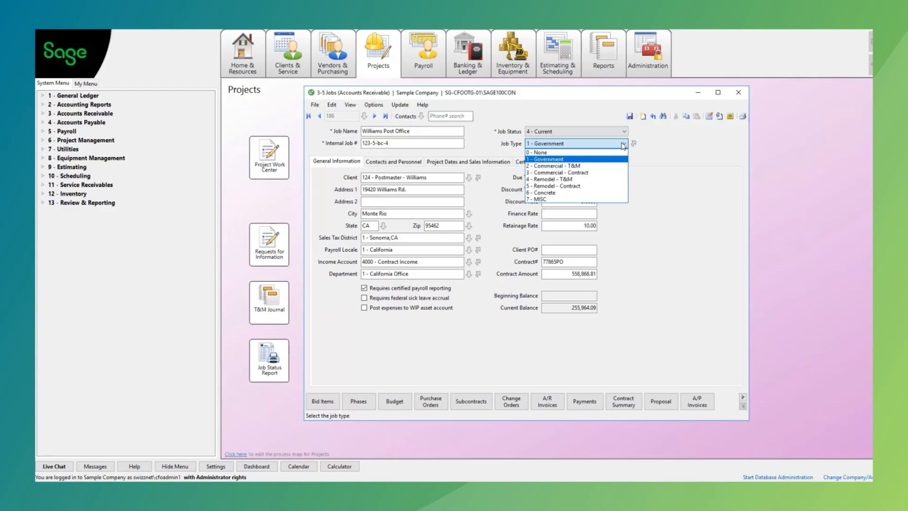
left_click(637, 145)
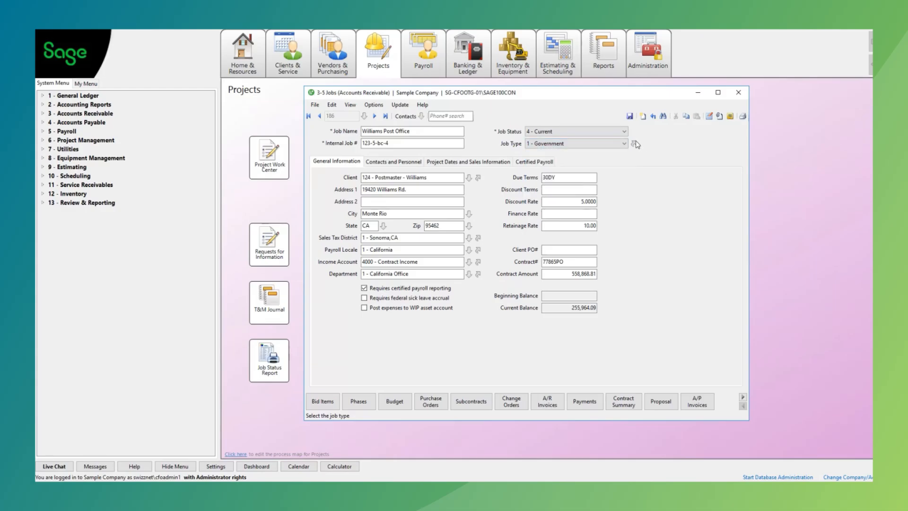
left_click(634, 144)
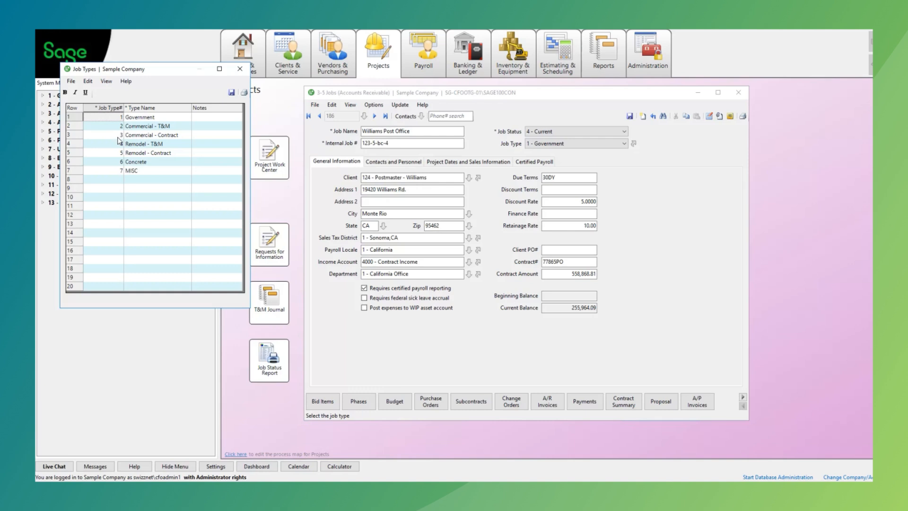
left_click(239, 69)
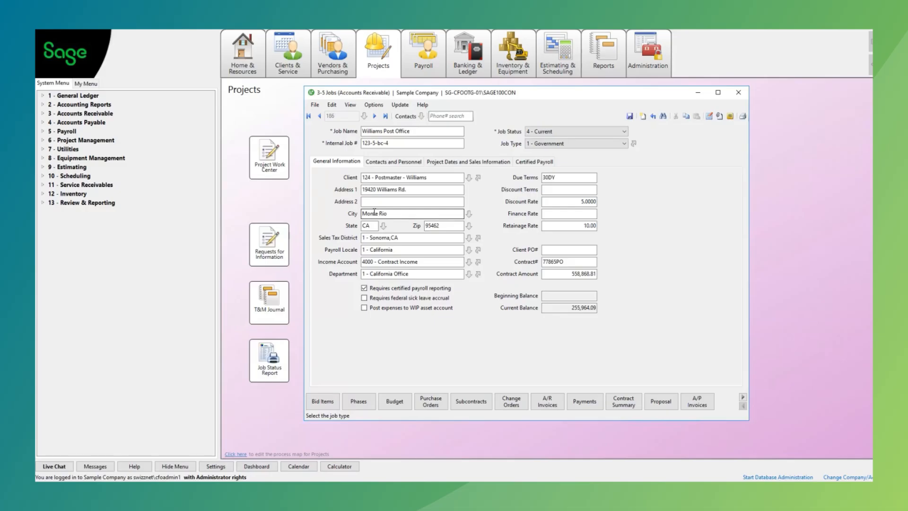
- Review the job's general information fields and its contacts and personnel, including the remaining columns of the contacts grid
left_click(394, 239)
left_click(560, 215)
left_click(571, 223)
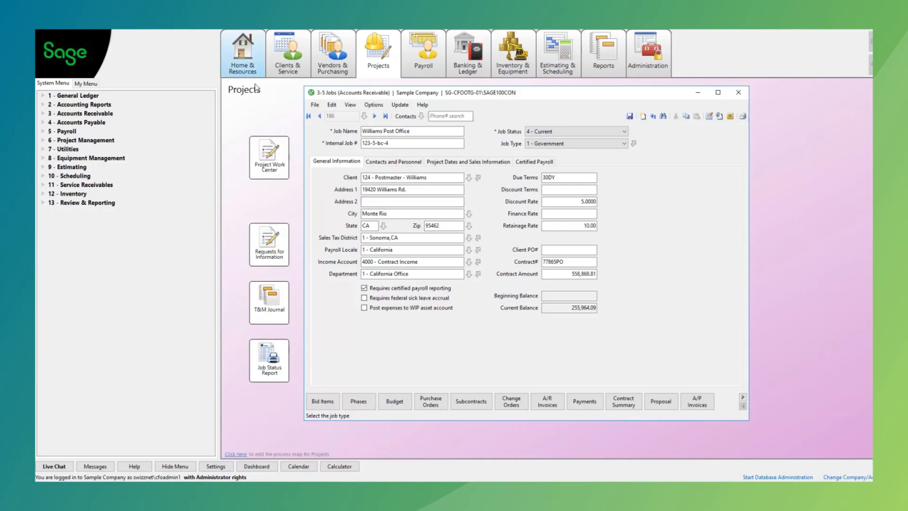
left_click(383, 164)
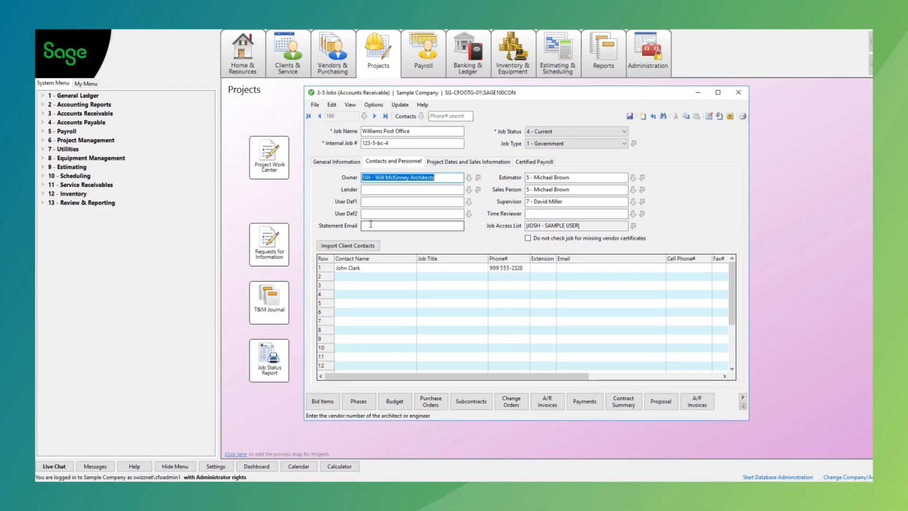
left_click(370, 224)
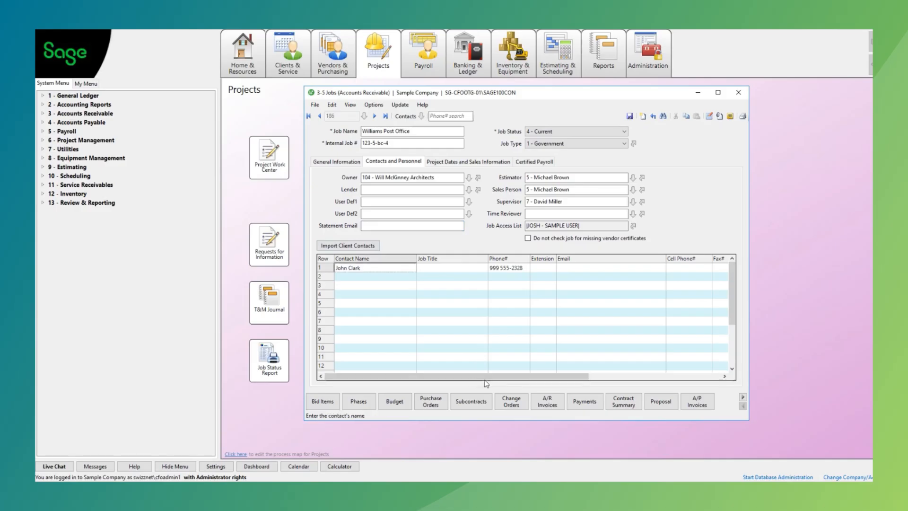
left_click_drag(572, 374, 704, 375)
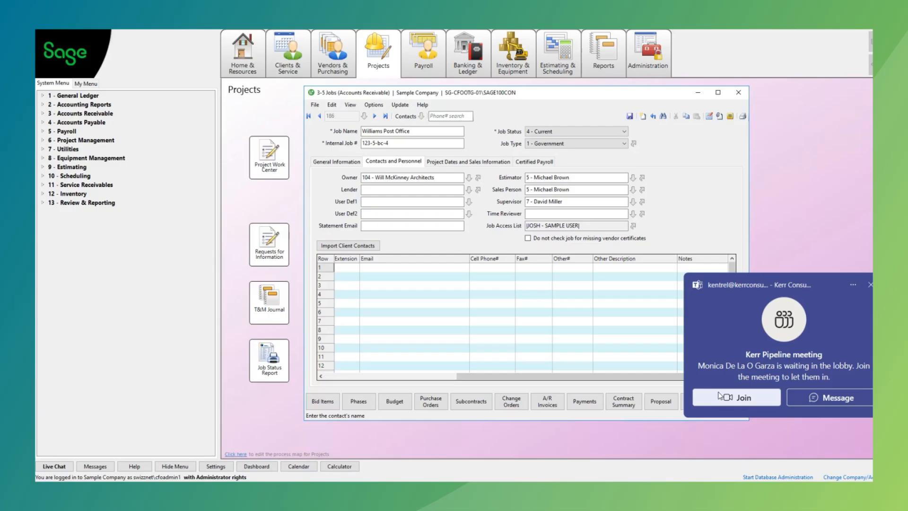
left_click(869, 287)
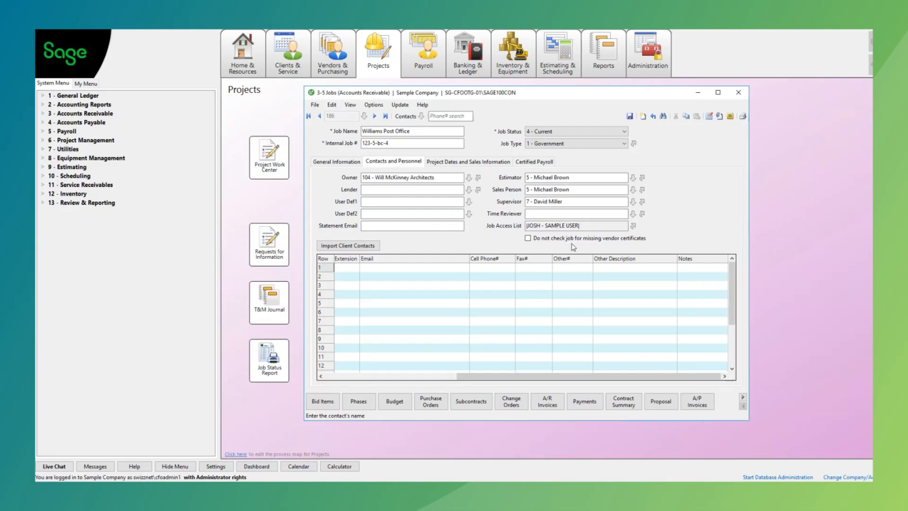
- Set the user description of the sales information field "This Field" to Test, turn off Require Entry, and save the field properties
left_click(449, 163)
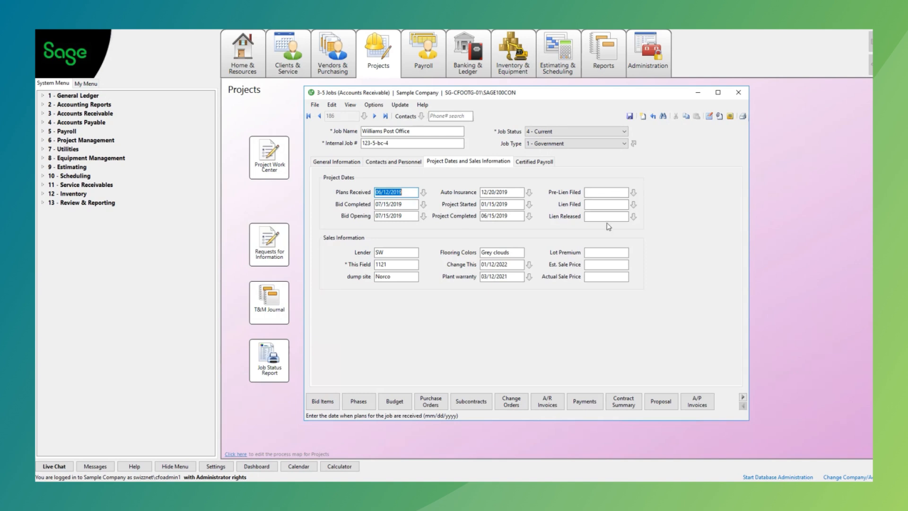
right_click(398, 268)
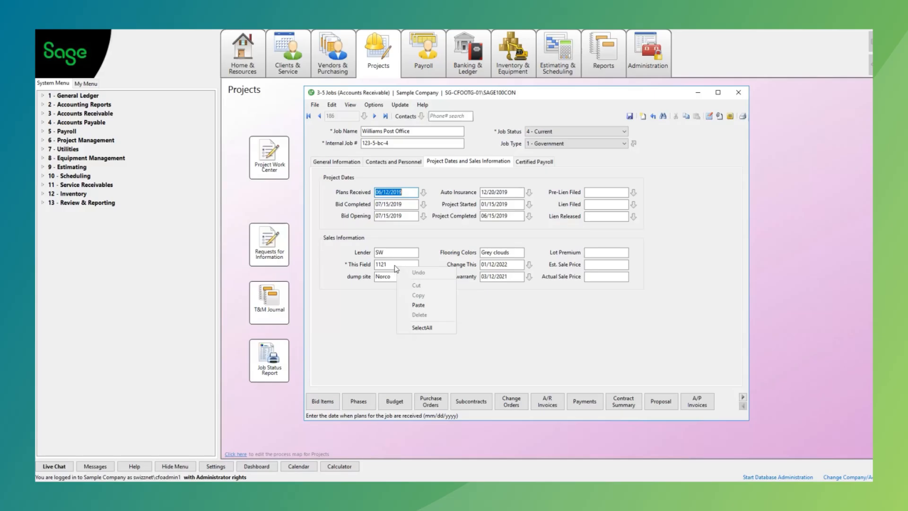
left_click(387, 264)
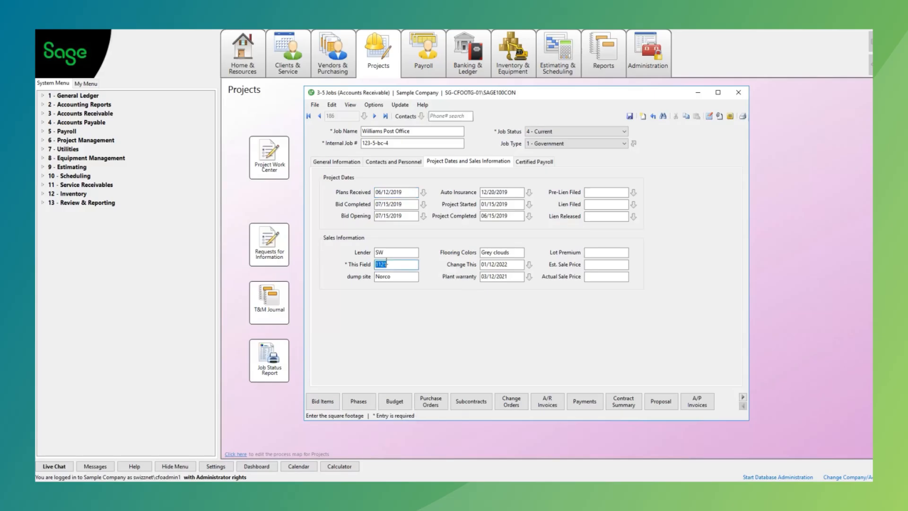
key("ctrl+shift+f")
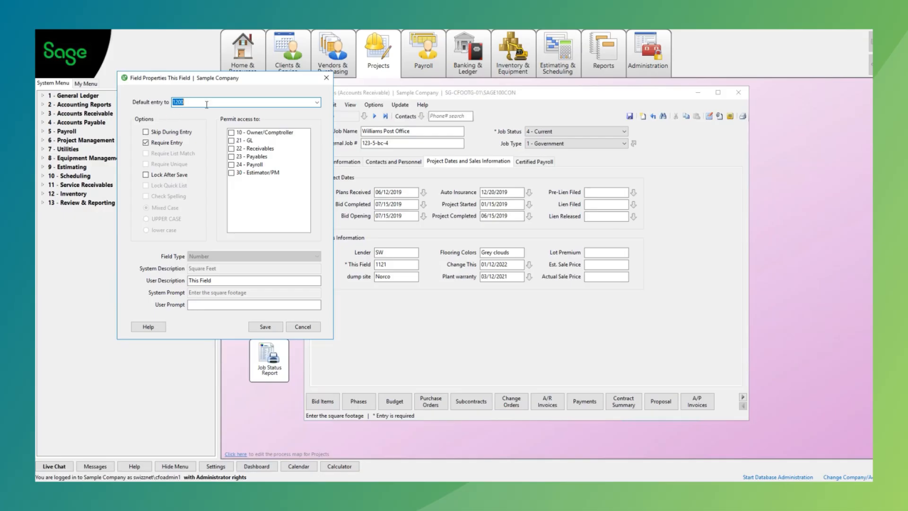
left_click(211, 279)
type("Test")
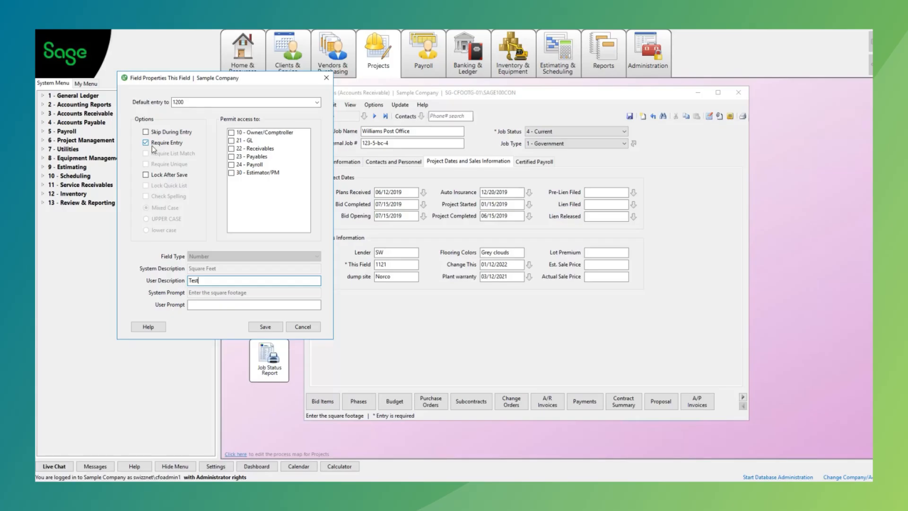
left_click(263, 328)
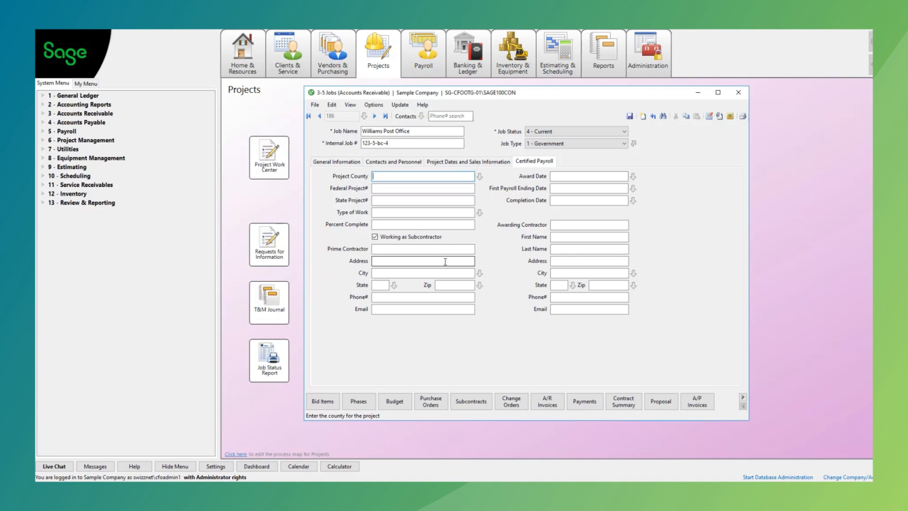
- Check the renamed field in the job's sales information and return to the general information
left_click(471, 163)
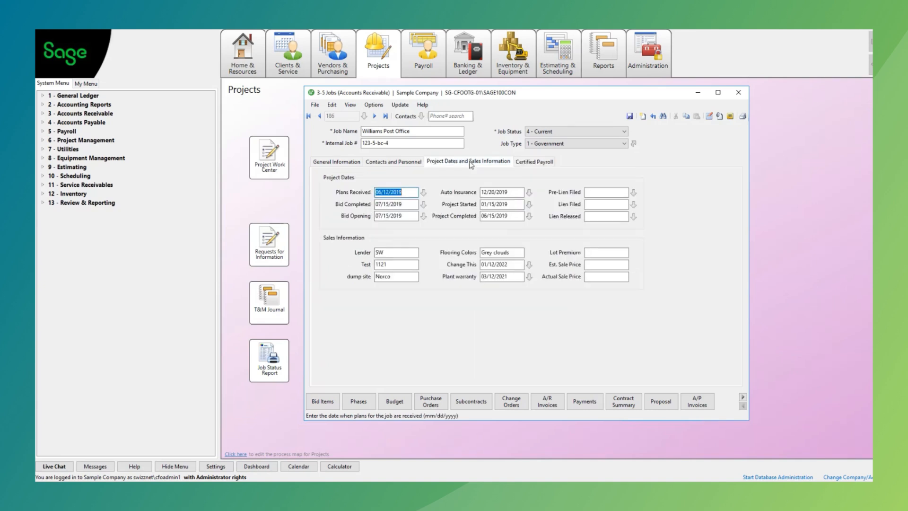
left_click(393, 162)
left_click(344, 161)
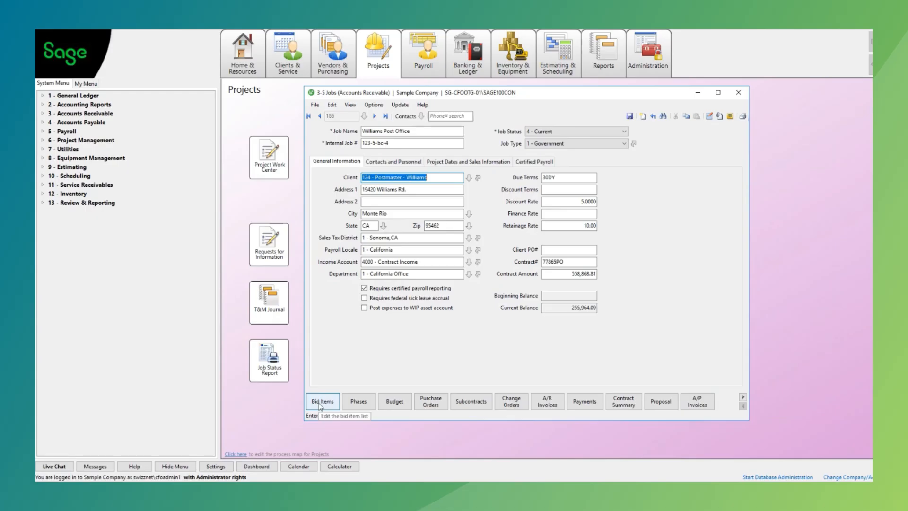
- Examine the job's bid item list and its item type column, close it, and open the job's phases
left_click(320, 402)
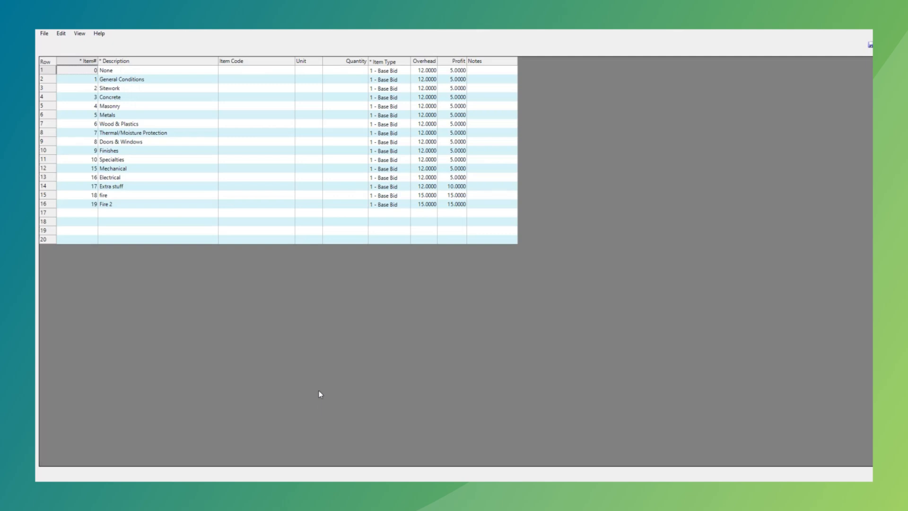
left_click(396, 71)
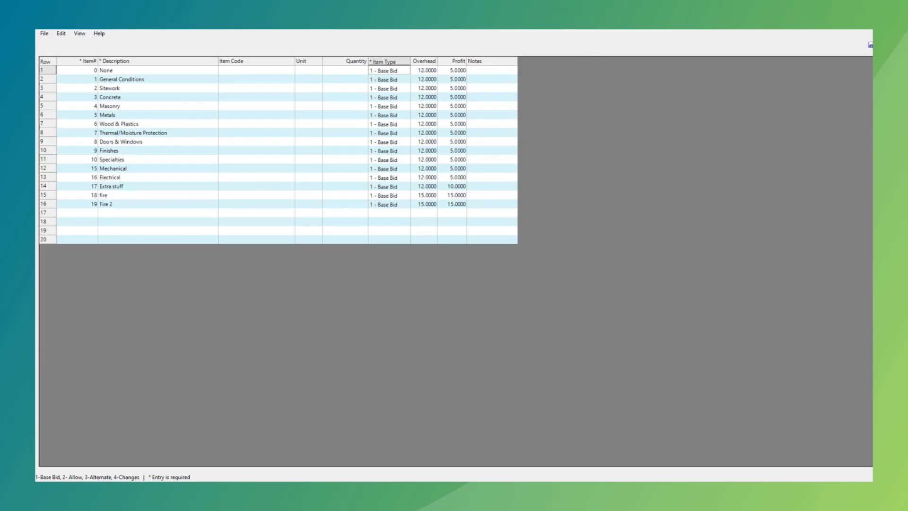
left_click(880, 22)
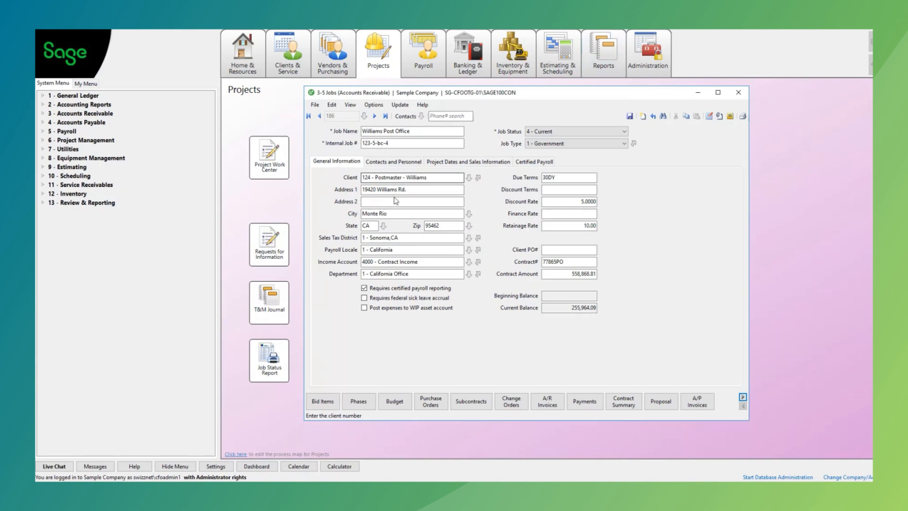
left_click(357, 401)
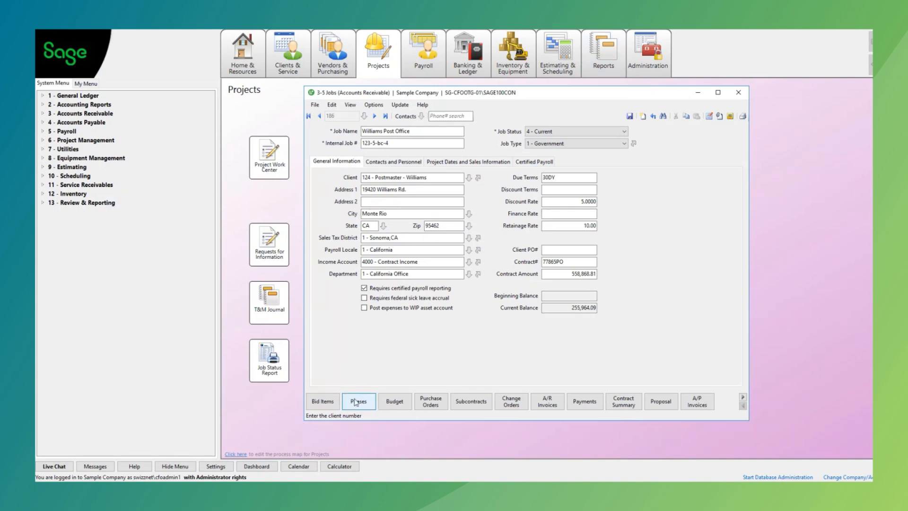
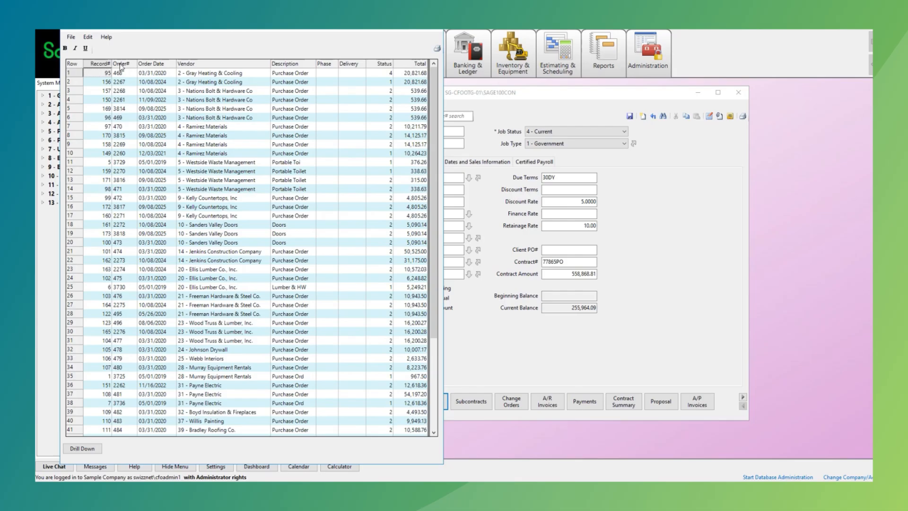
- Open the first Gray Heating & Cooling purchase order from the job's list and review the available order statuses
double_click(102, 74)
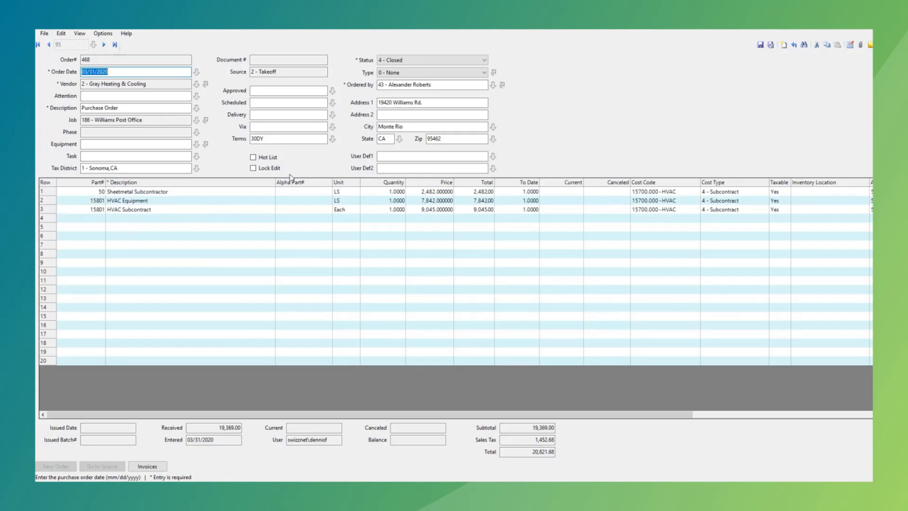
left_click(415, 61)
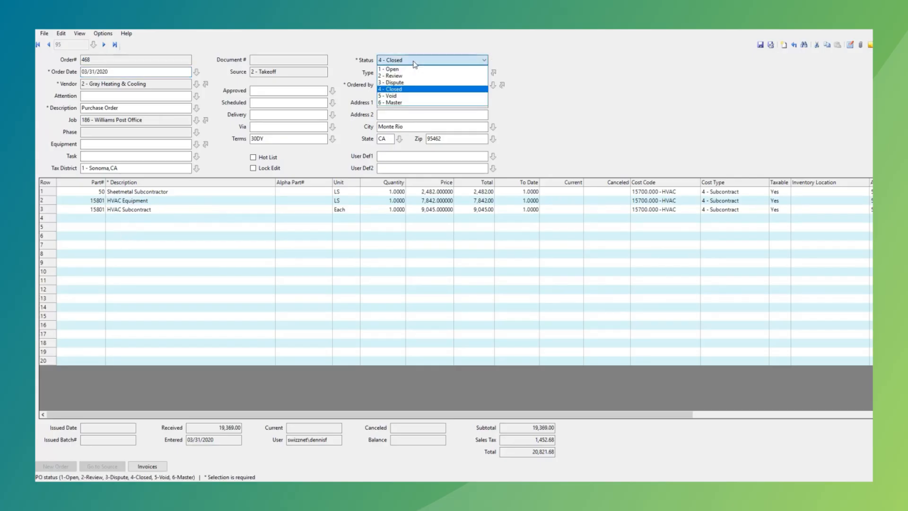
left_click(402, 89)
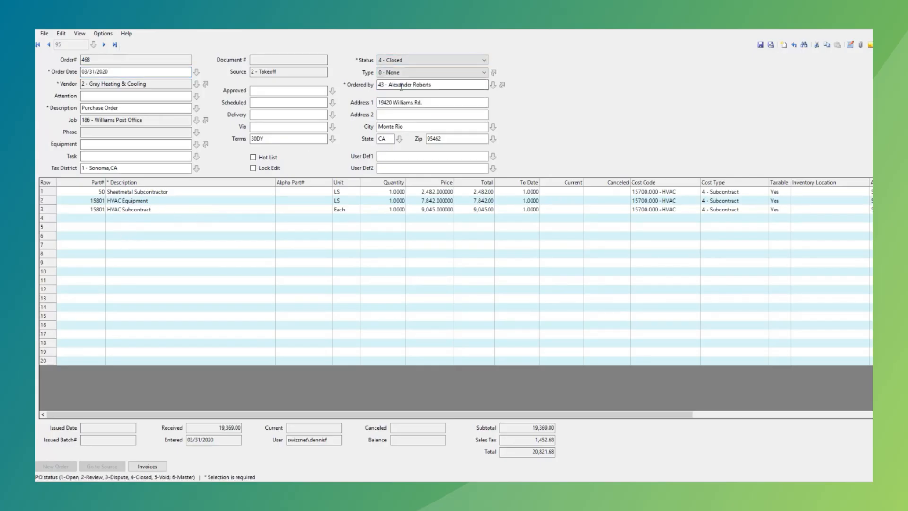
- Show the invoices linked to the purchase order and drill down into the listed invoice
left_click(147, 466)
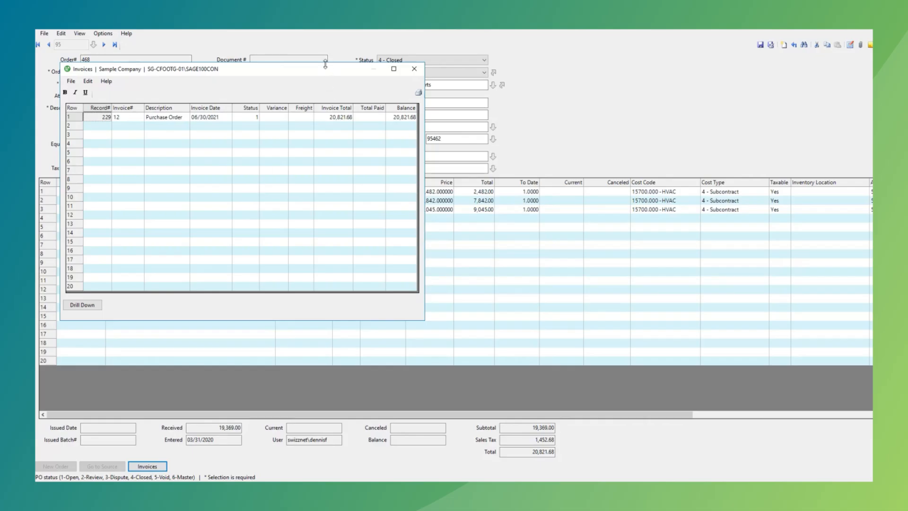
left_click_drag(324, 72, 506, 110)
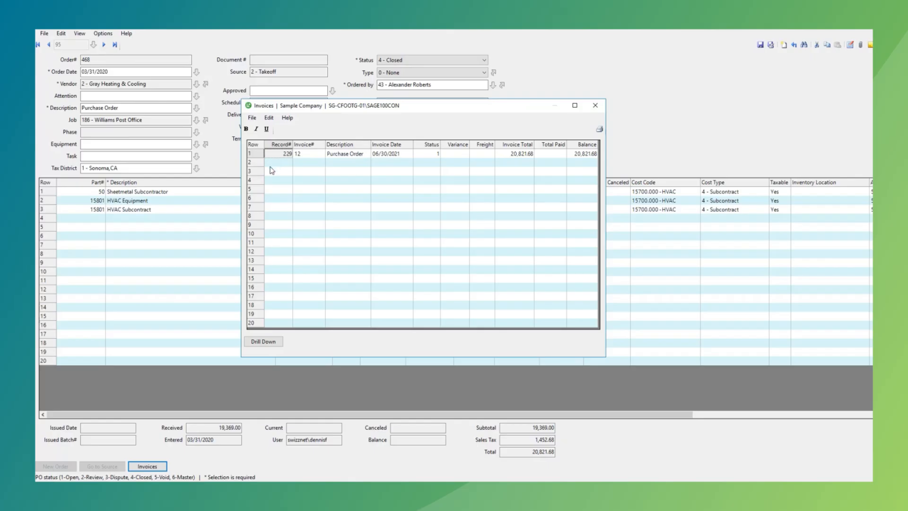
left_click(268, 344)
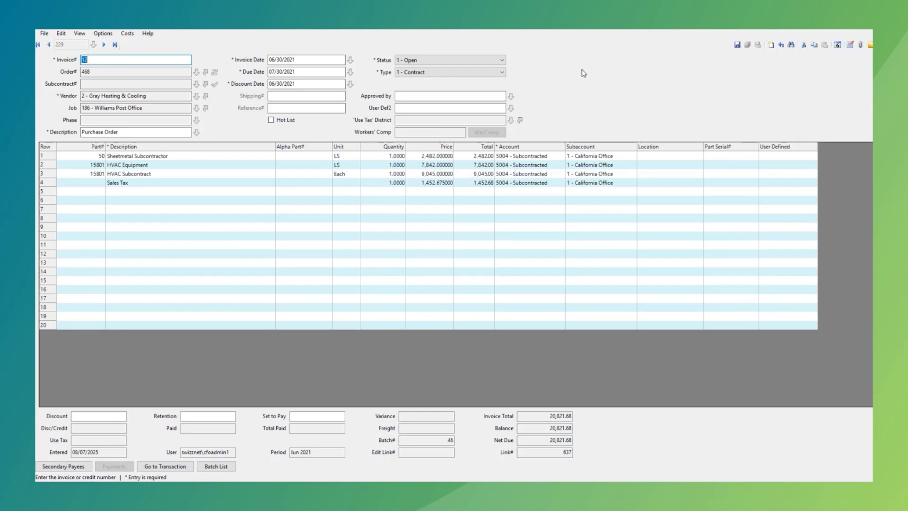
- View the invoice's attachments and the options for adding one, without attaching anything, and close the attachments and invoice
left_click(861, 47)
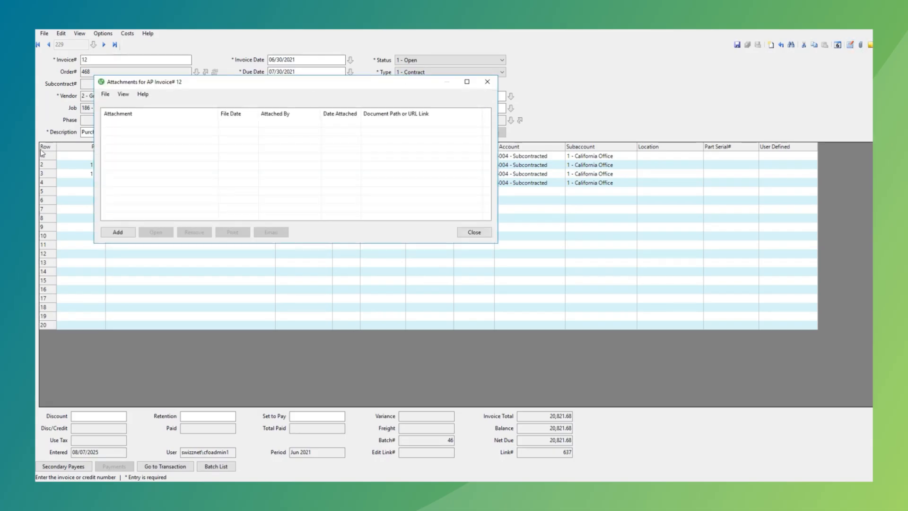
left_click(118, 233)
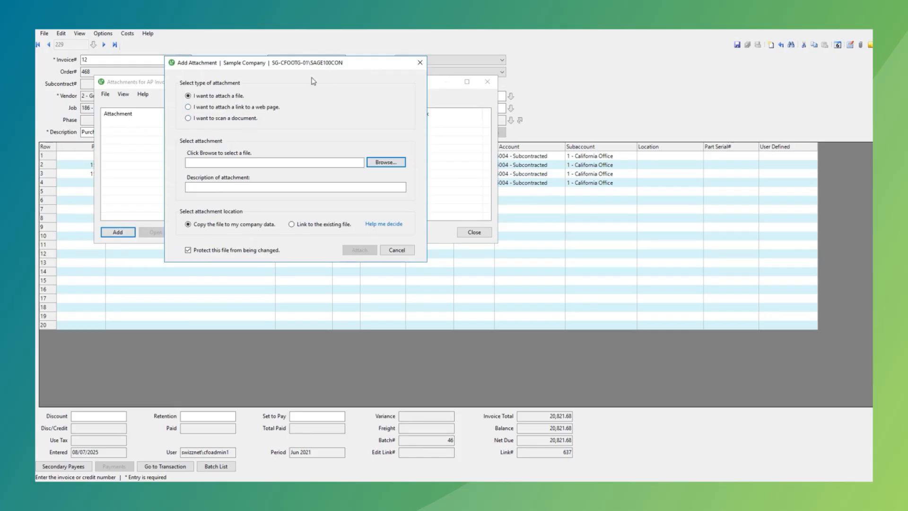
left_click(396, 250)
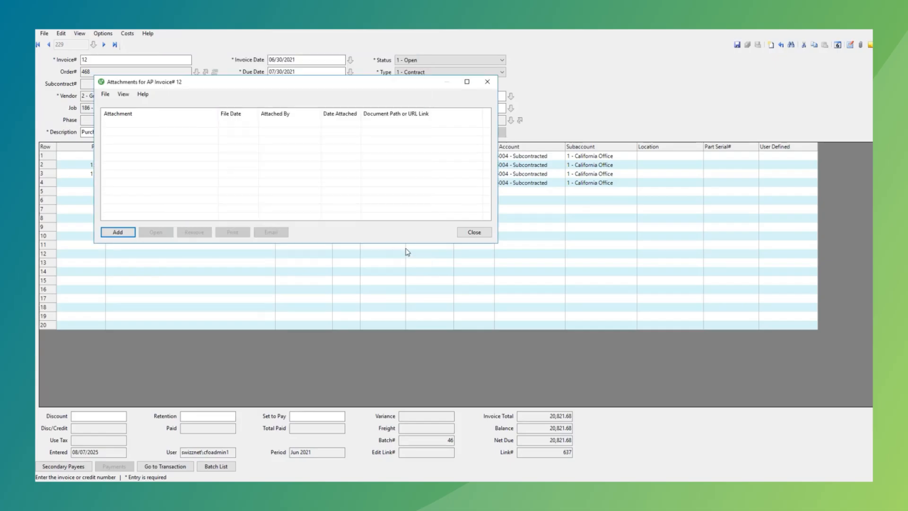
left_click(479, 232)
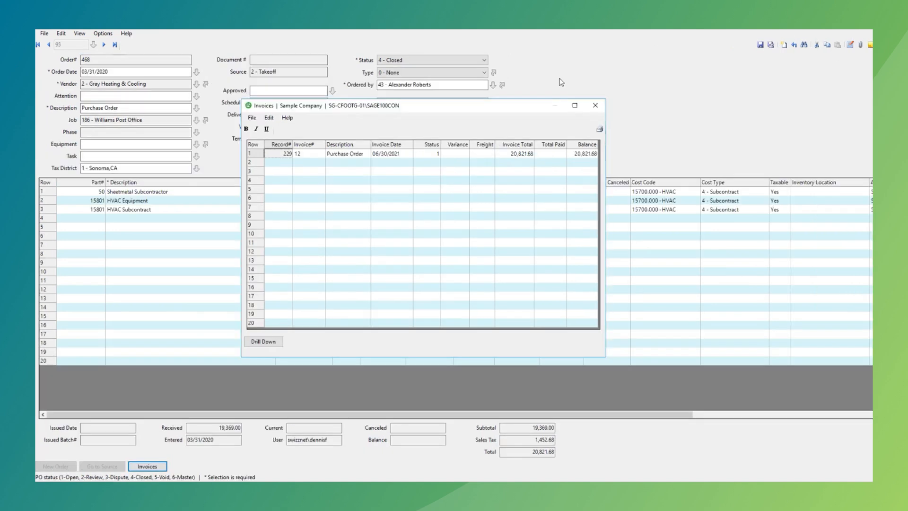
- Close the linked invoices list, view the purchase order's attachments, and return to the order
left_click(594, 105)
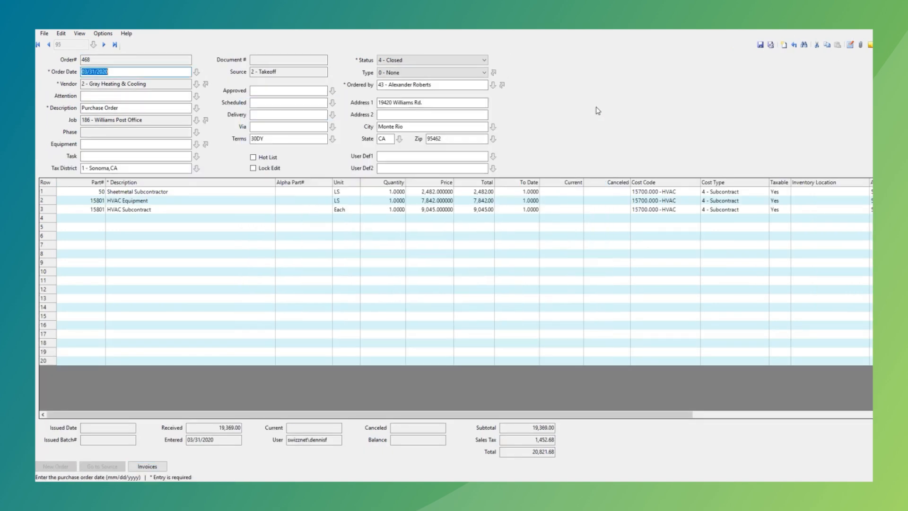
left_click(860, 45)
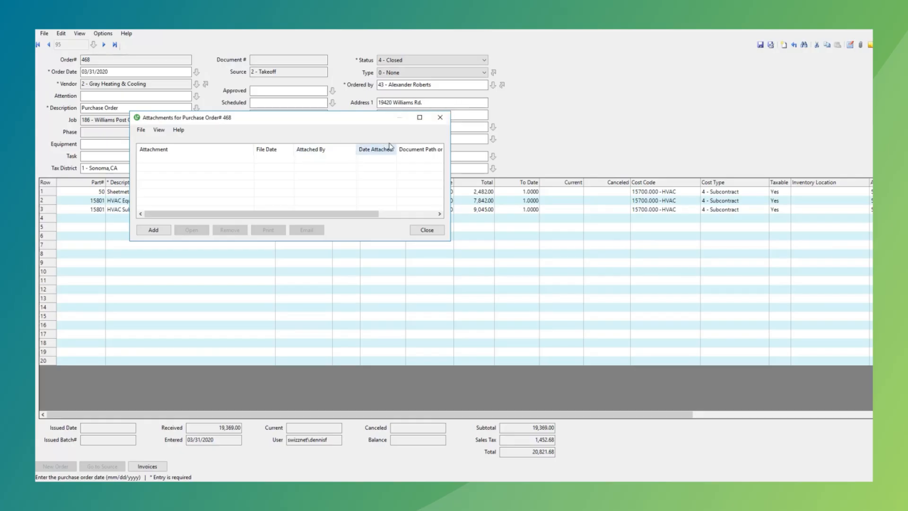
left_click(440, 118)
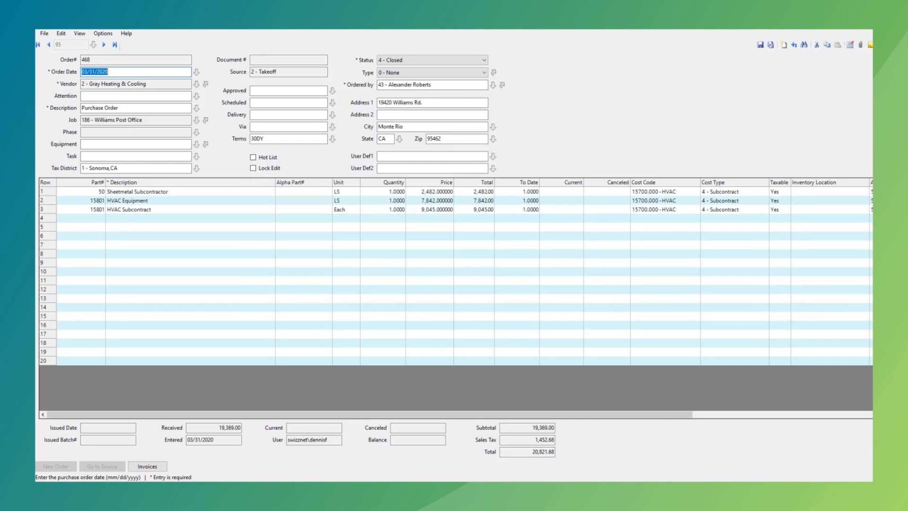
- Close the purchase order, review the job's order list, sum the totals of the four Nations Bolt & Hardware Co orders, and close the list
left_click(470, 290)
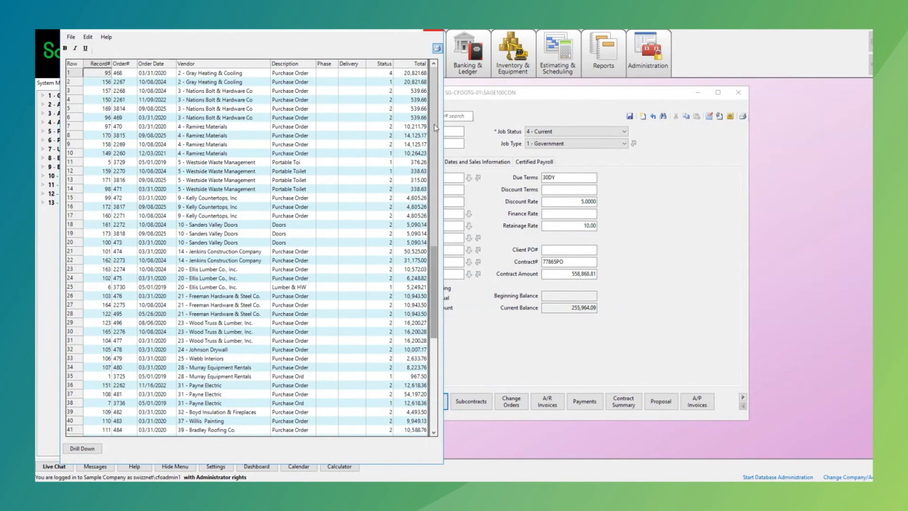
left_click_drag(435, 130, 433, 255)
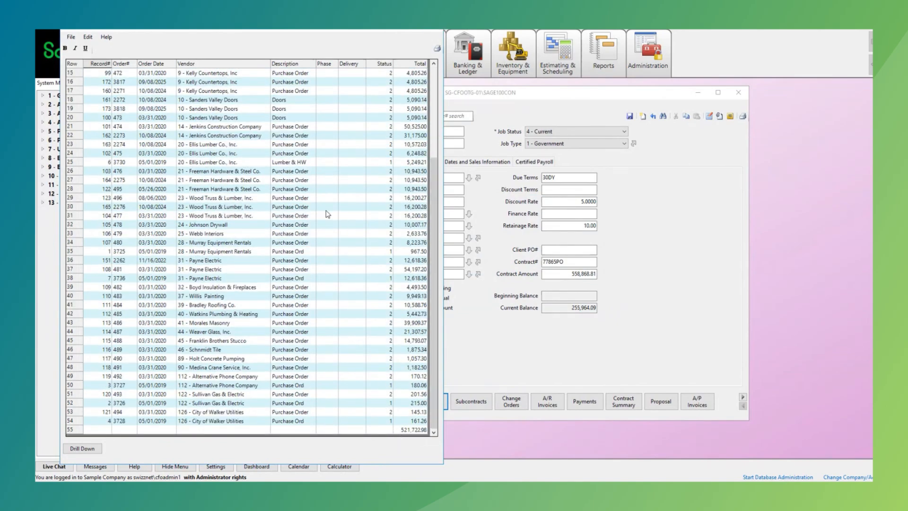
left_click_drag(436, 174, 442, 53)
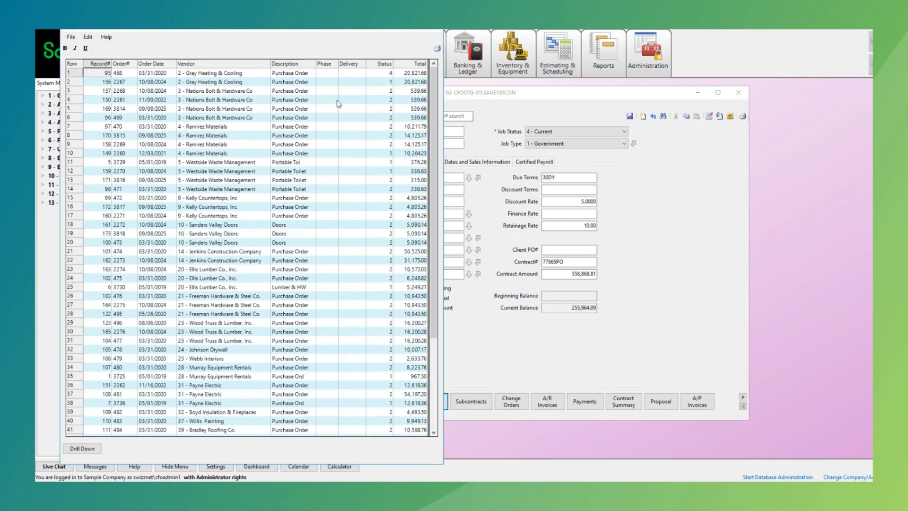
left_click_drag(416, 98, 416, 119)
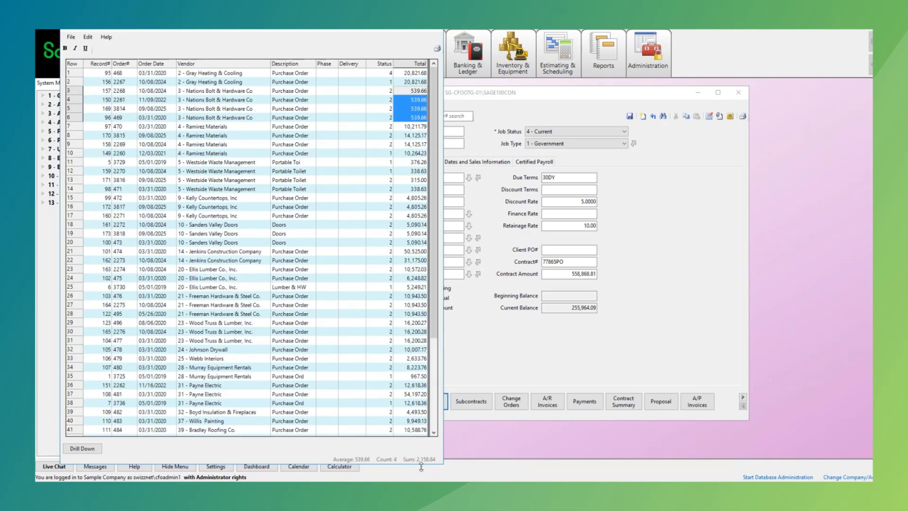
left_click(435, 35)
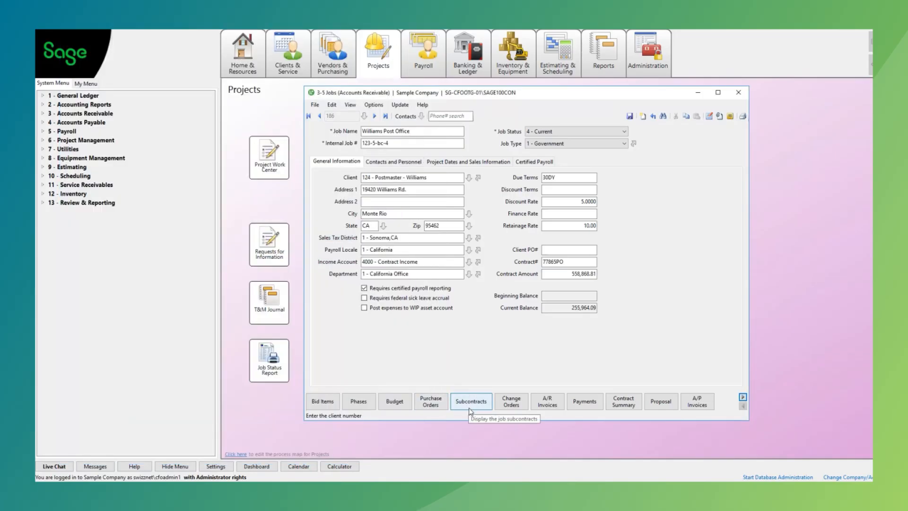
- Open the first Gray Heating & Cooling subcontract from the job's subcontracts list and bring up its report printing options
left_click(470, 411)
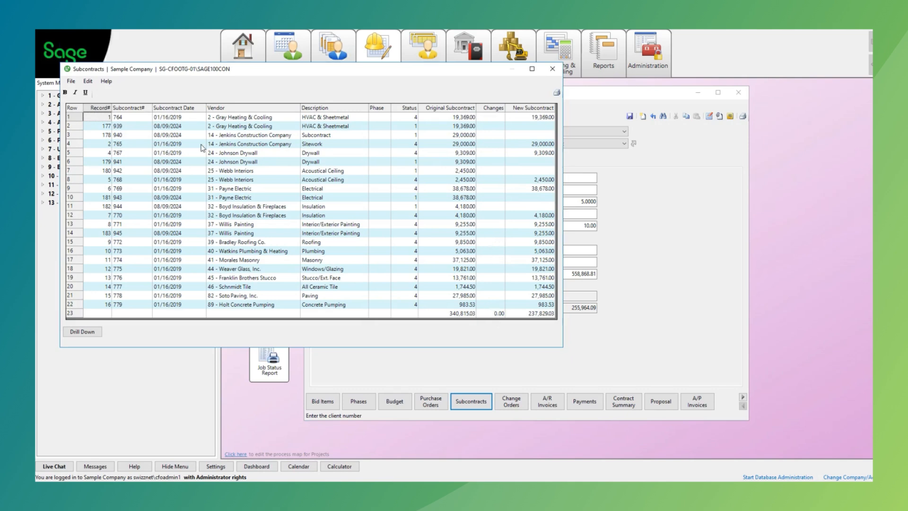
left_click(80, 332)
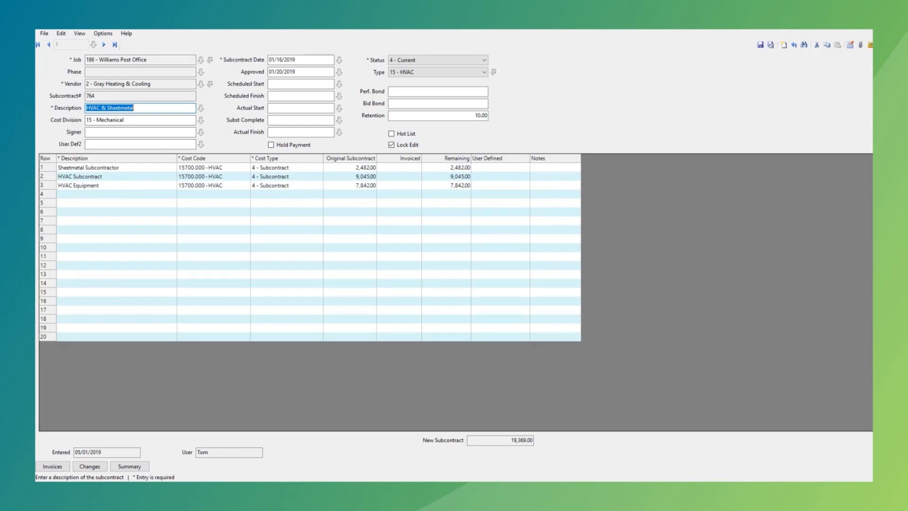
left_click(837, 44)
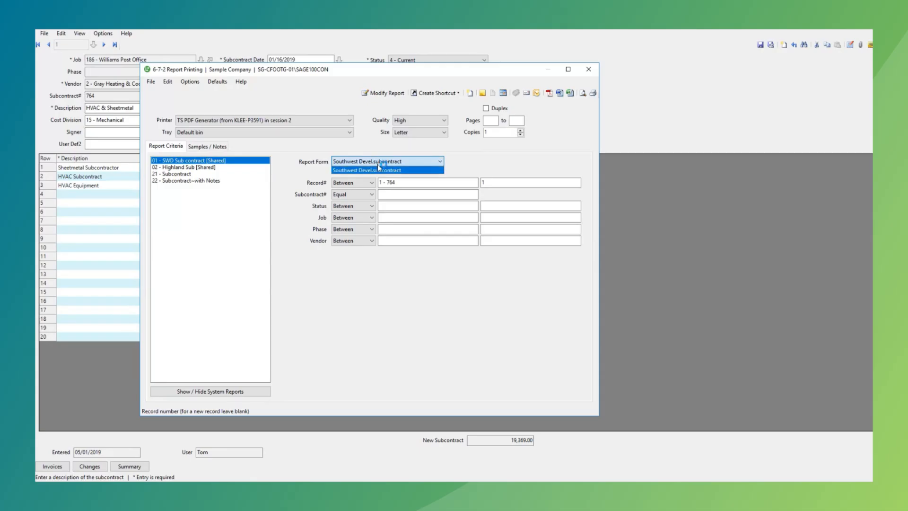
- Preview report 21 - Subcontract with the Highland Subcontract3.Subcontract form, look through its first two pages, and close the preview
left_click(199, 167)
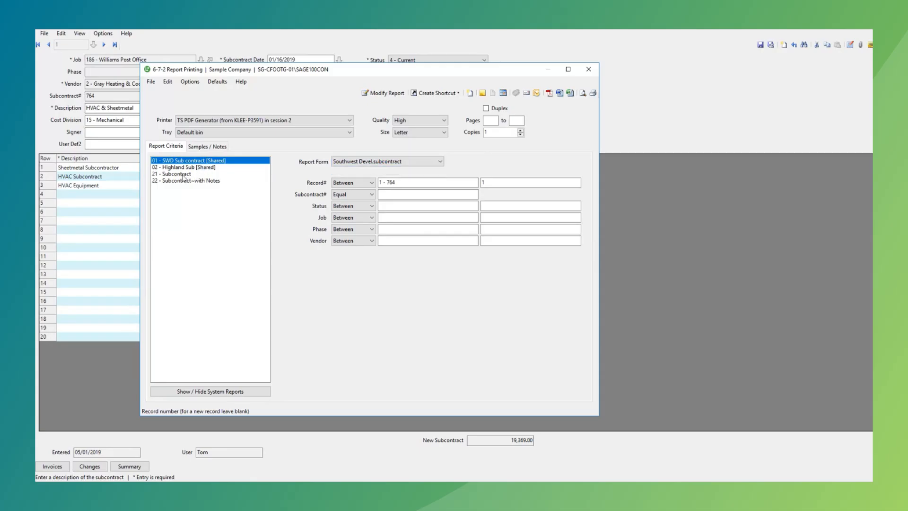
left_click(183, 175)
left_click(371, 161)
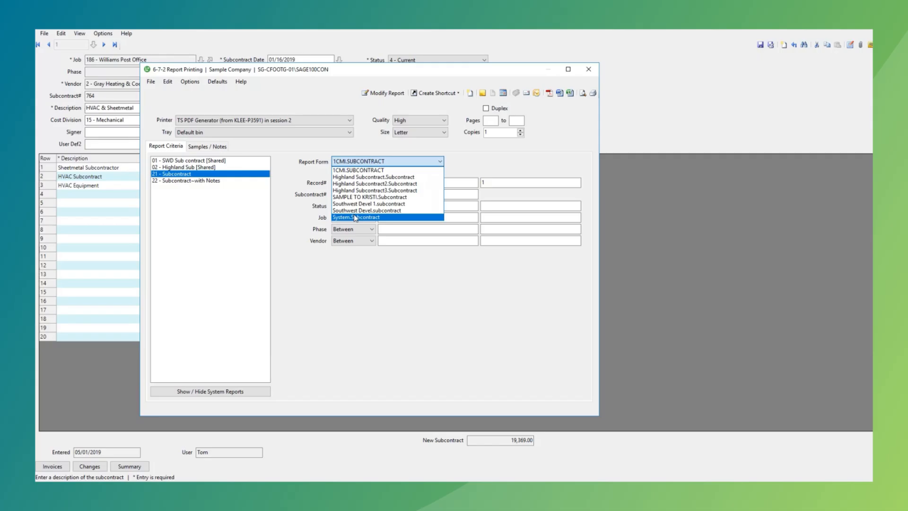
left_click(360, 190)
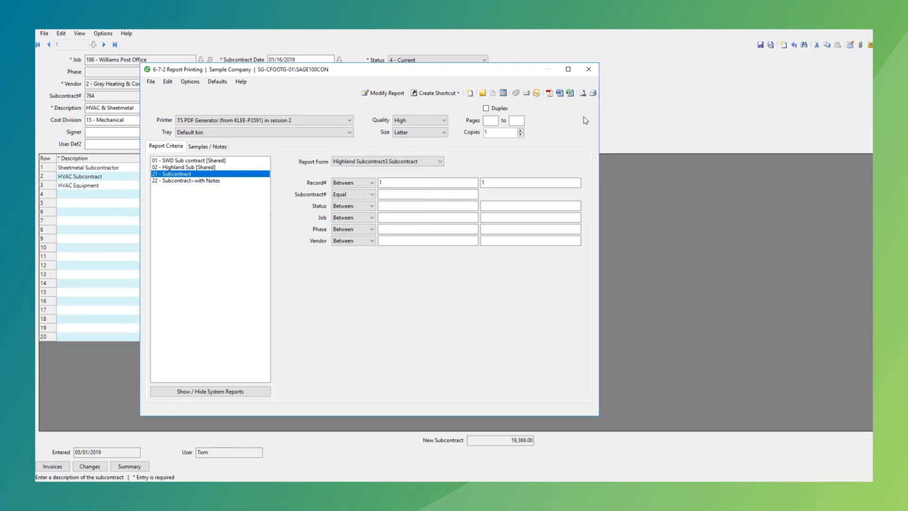
left_click(582, 93)
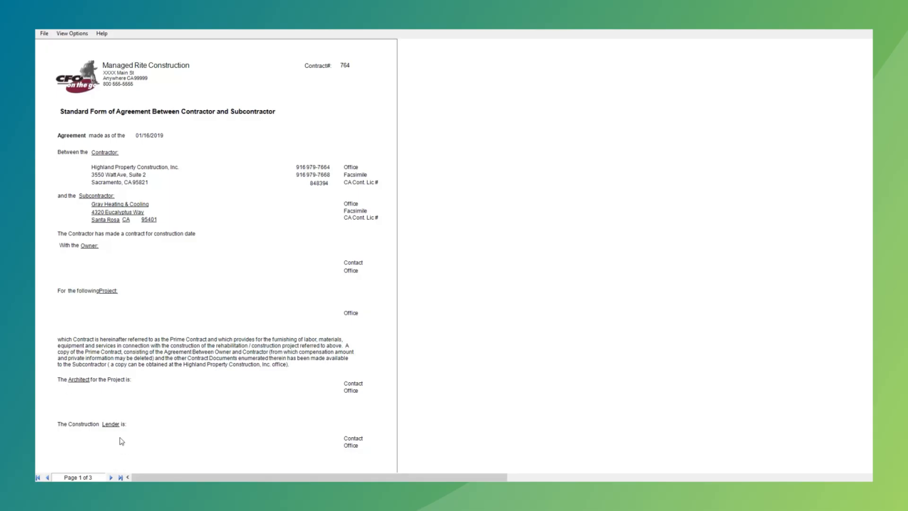
left_click(111, 478)
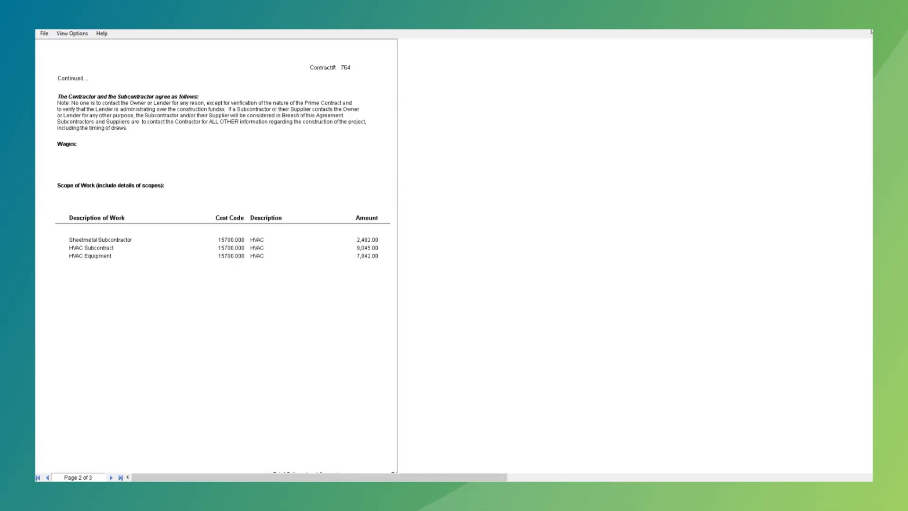
left_click(868, 31)
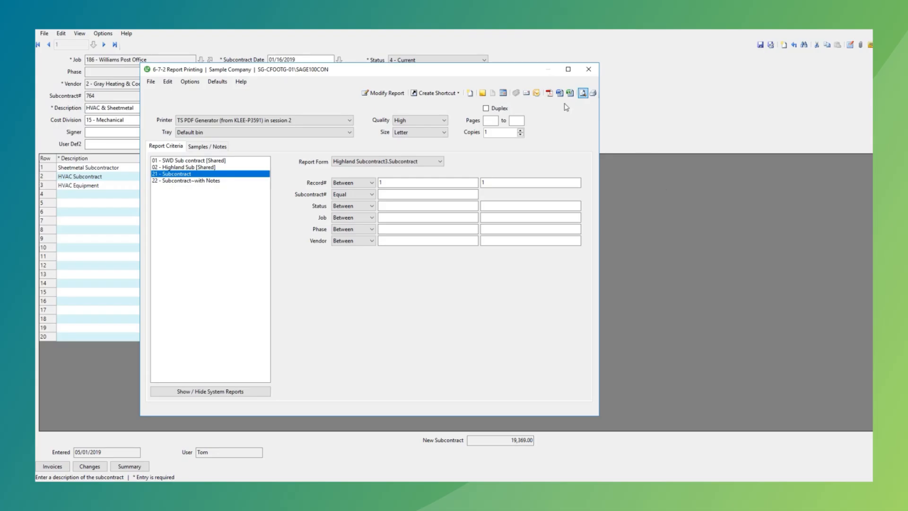
- View the options for emailing the subcontract without sending it, and return to the job's subcontracts list
left_click(525, 93)
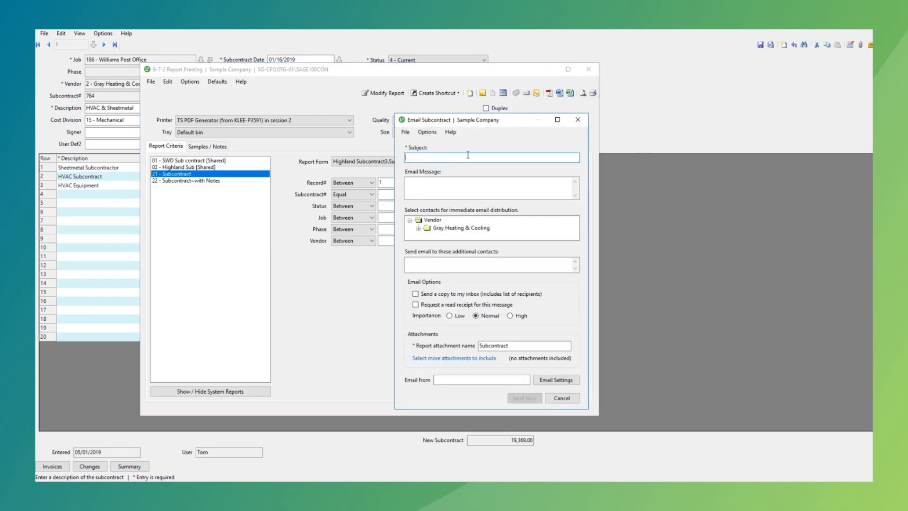
left_click(446, 182)
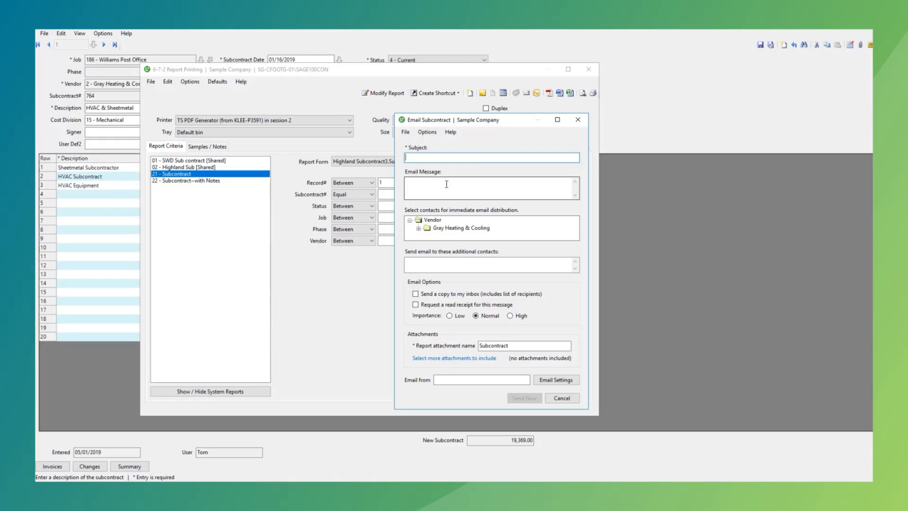
left_click(431, 265)
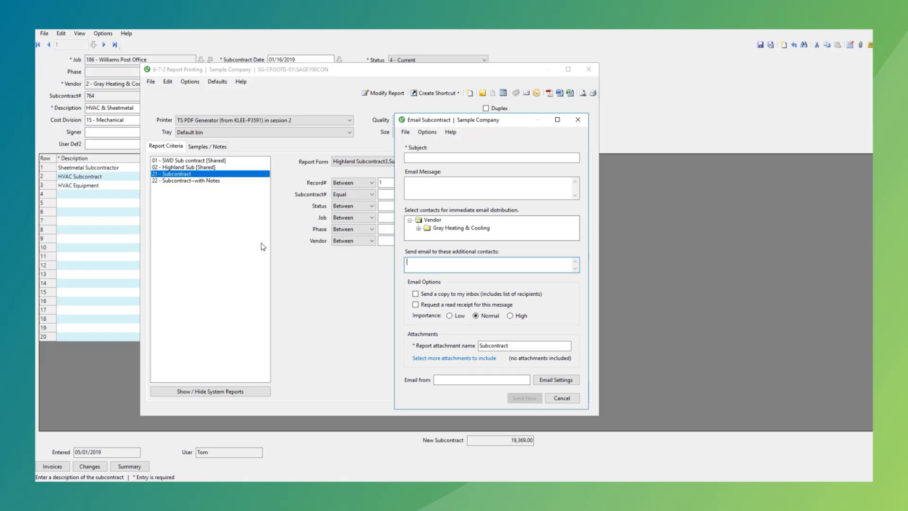
left_click(578, 120)
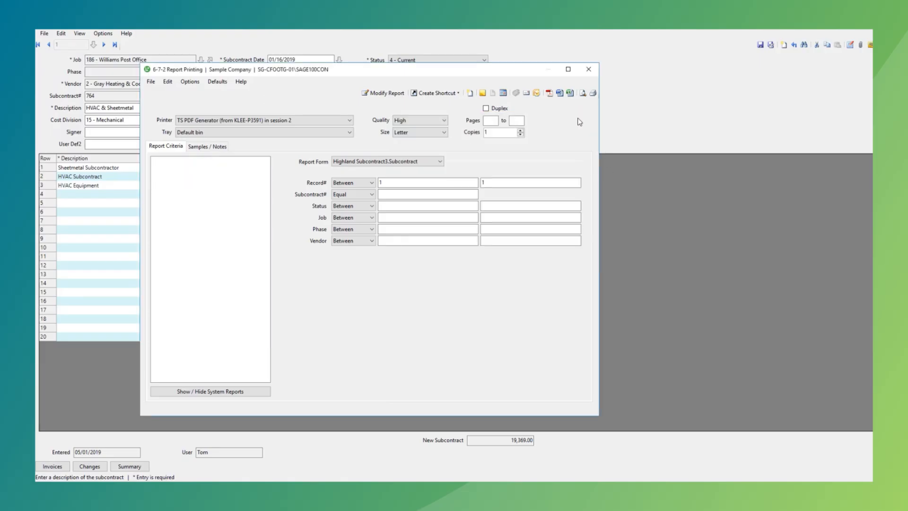
left_click(588, 69)
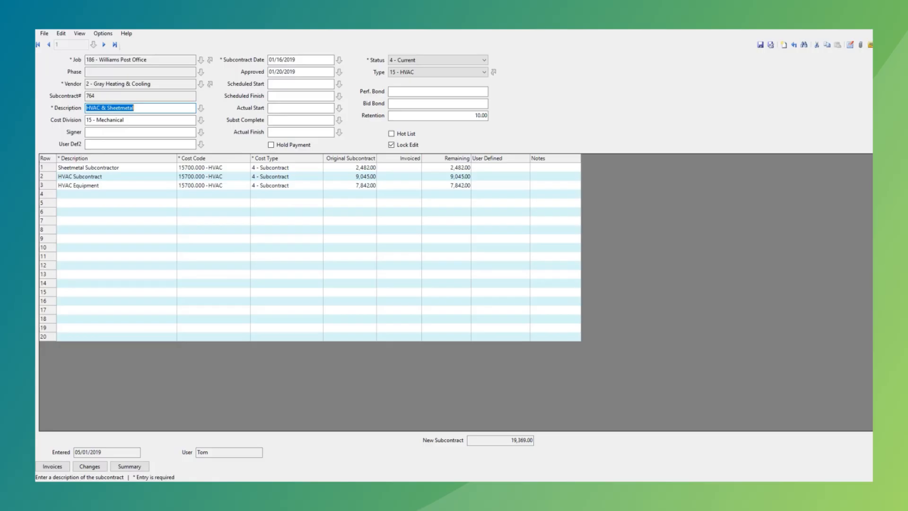
left_click(879, 22)
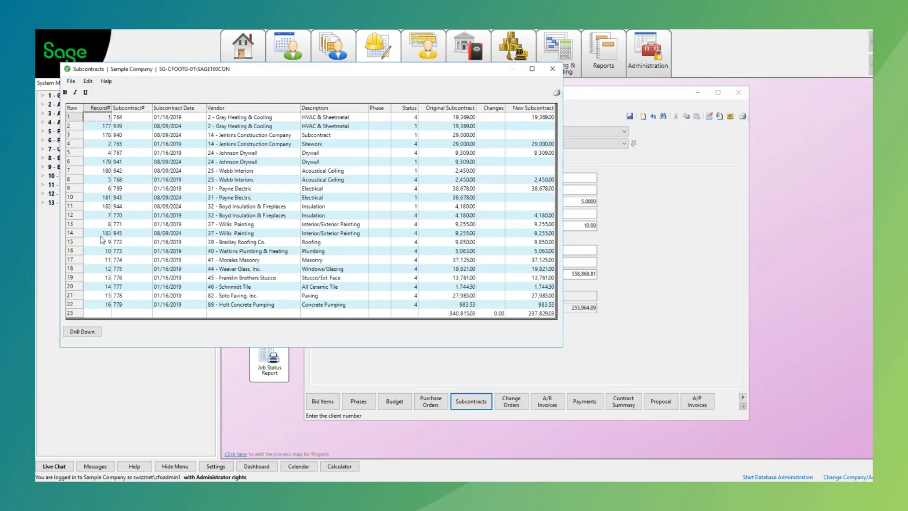
- Reopen the first Gray Heating & Cooling subcontract, open its vendor record, and go to the preceding vendor, Peterson Construction
left_click(88, 333)
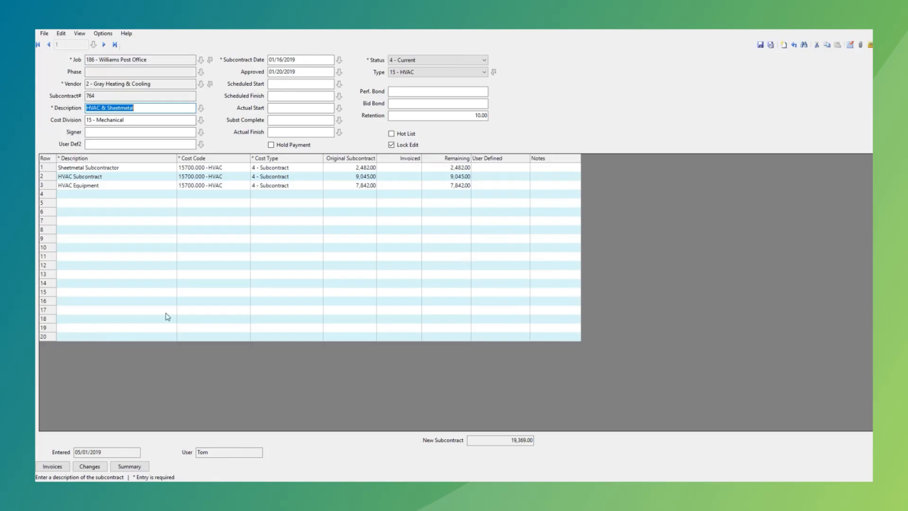
left_click(211, 84)
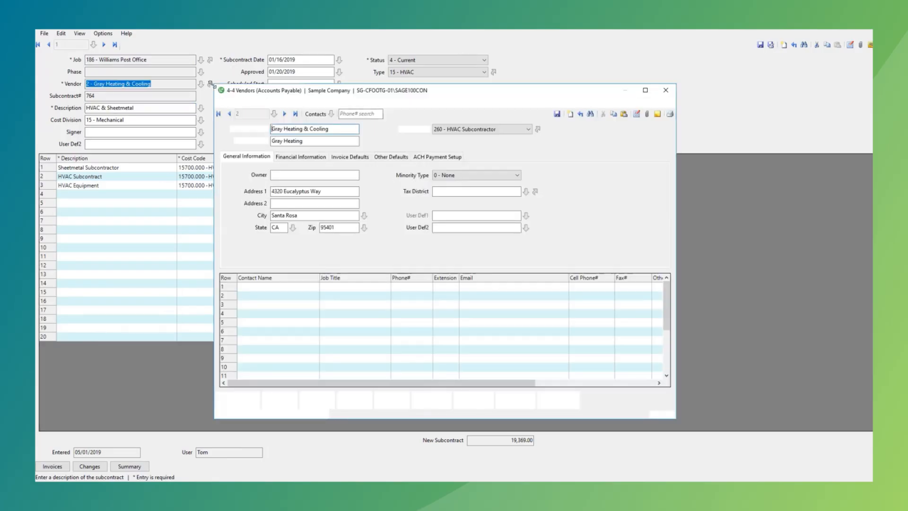
left_click(229, 114)
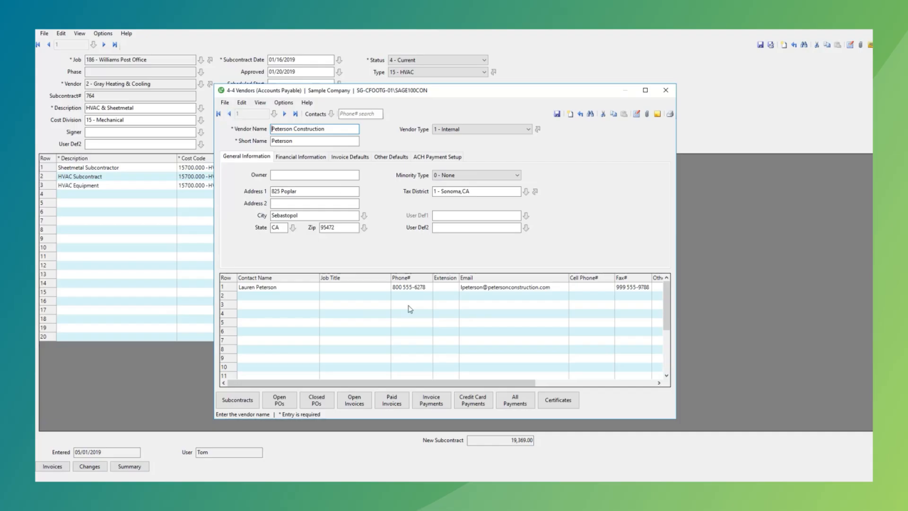
- Review Peterson Construction's insurance and license certificates, and close the open windows to return to the job record
left_click(550, 405)
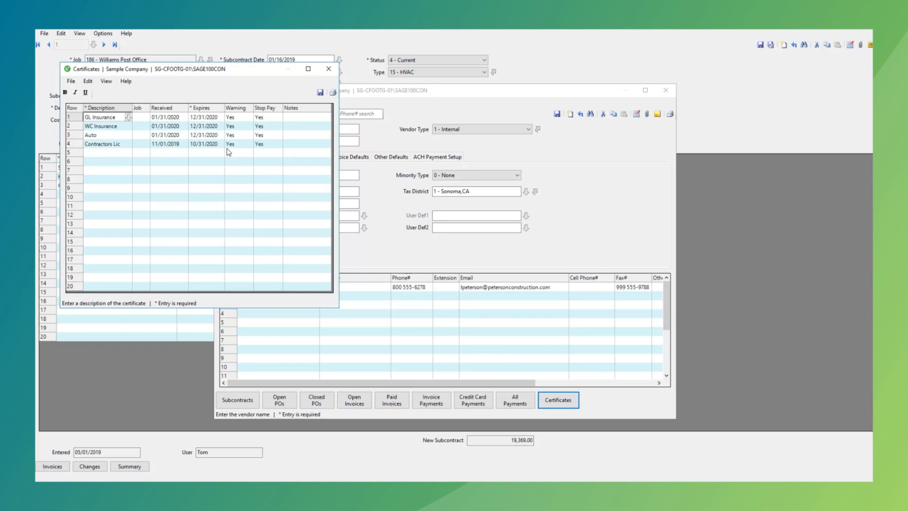
left_click(329, 68)
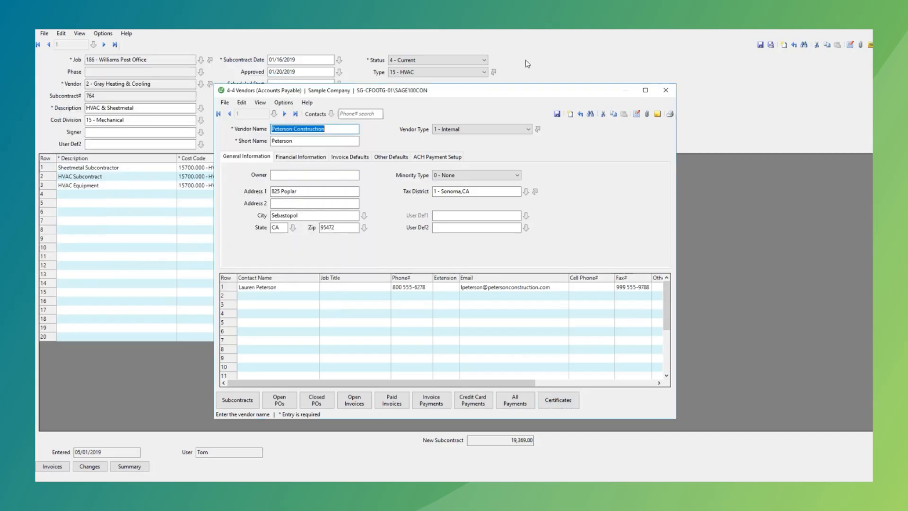
left_click(664, 92)
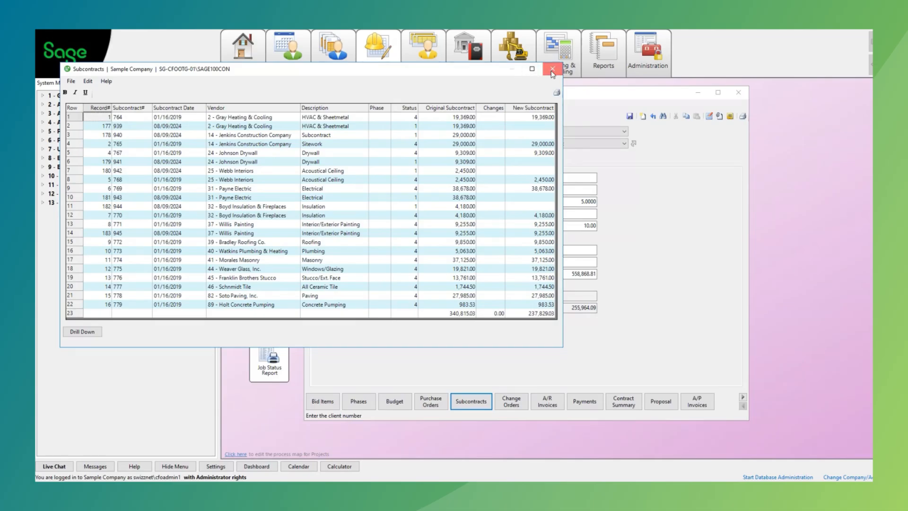
left_click(560, 59)
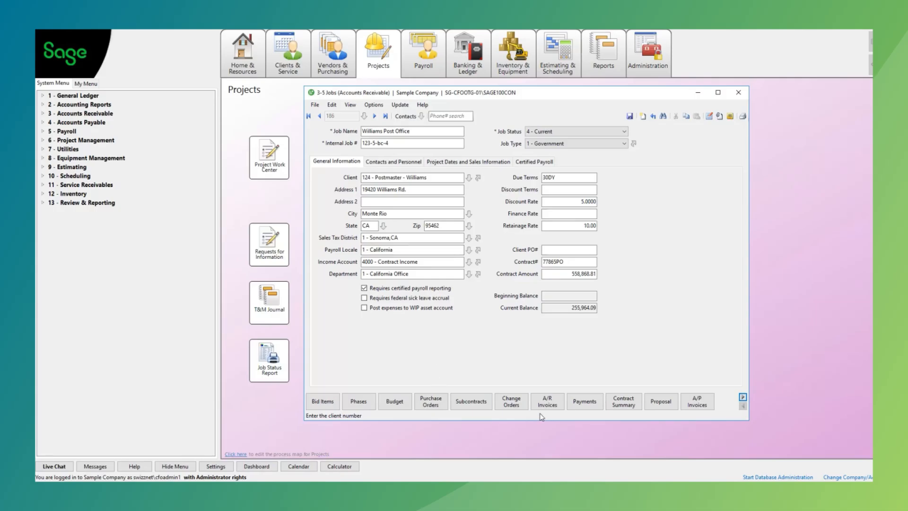
- Show the job's change orders and drill down into the SWood change order
left_click(510, 401)
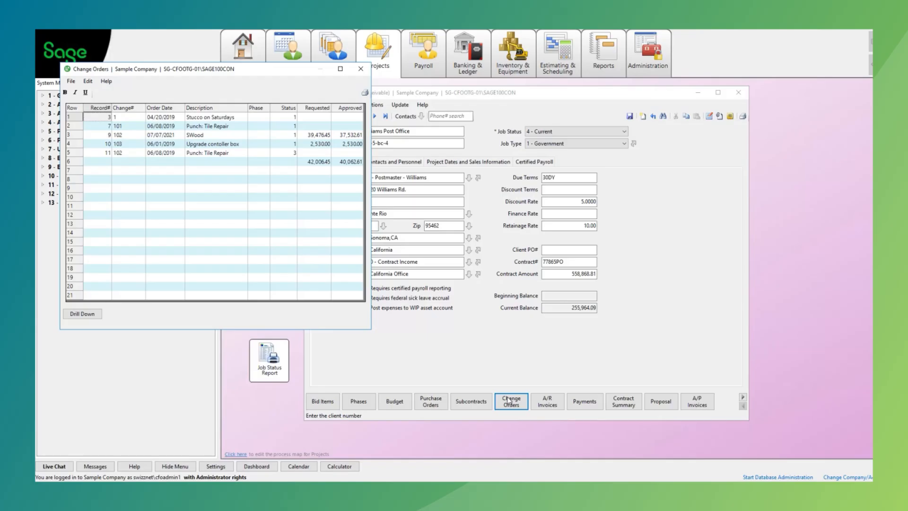
left_click(102, 137)
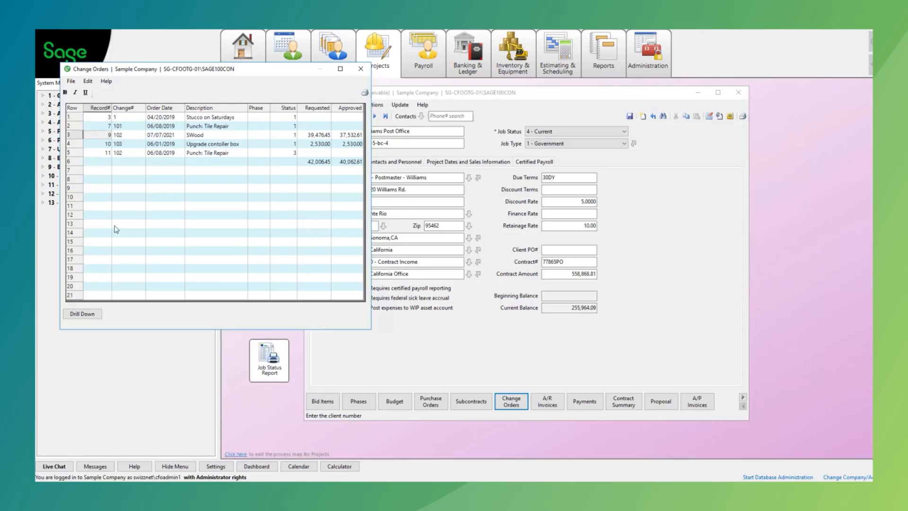
left_click(81, 314)
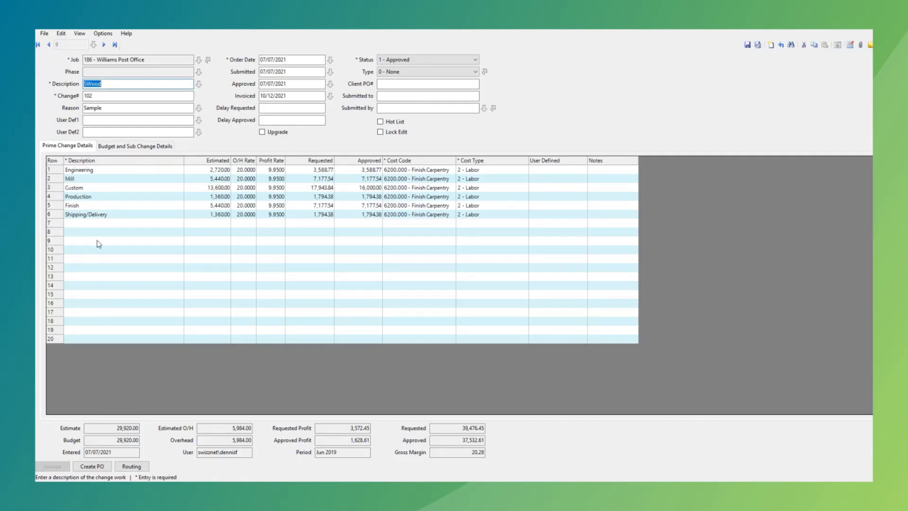
- Compare the change order's prime change details with its budget and sub change details, and highlight the prime lines' cost codes from Engineering to Finish
left_click(144, 146)
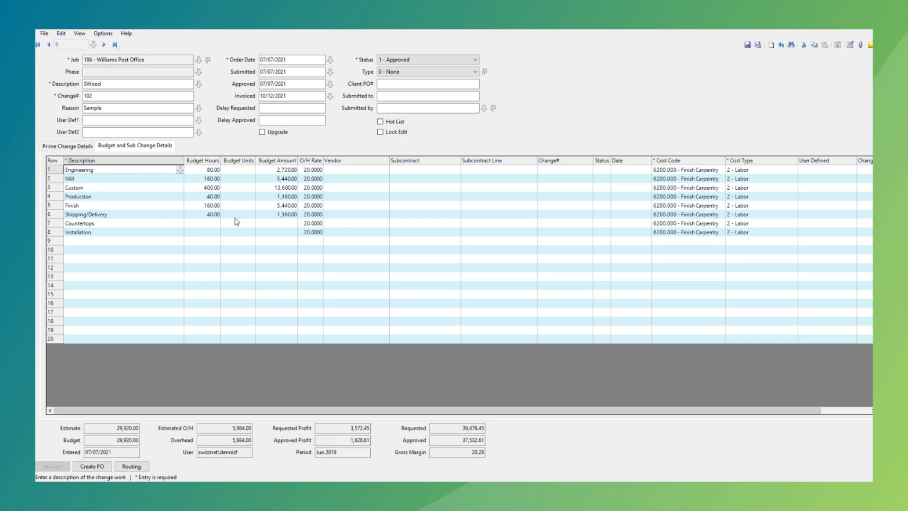
left_click(78, 146)
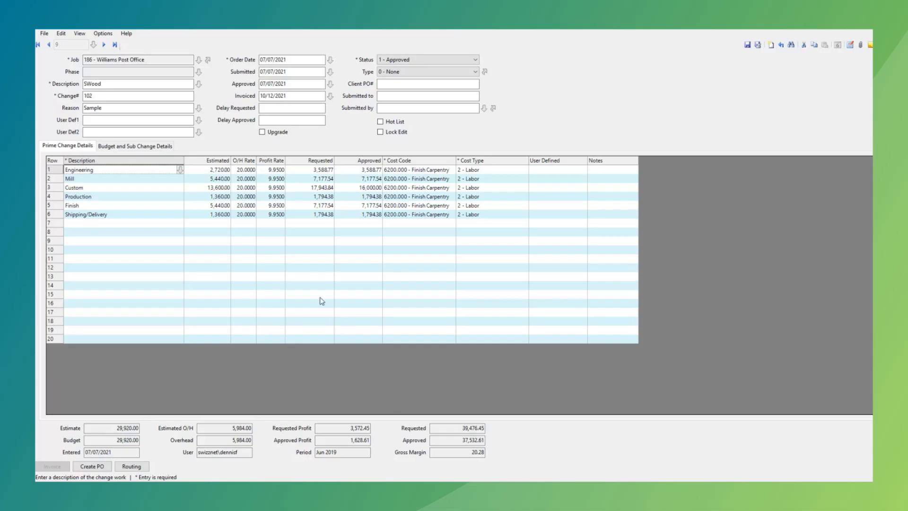
left_click(134, 147)
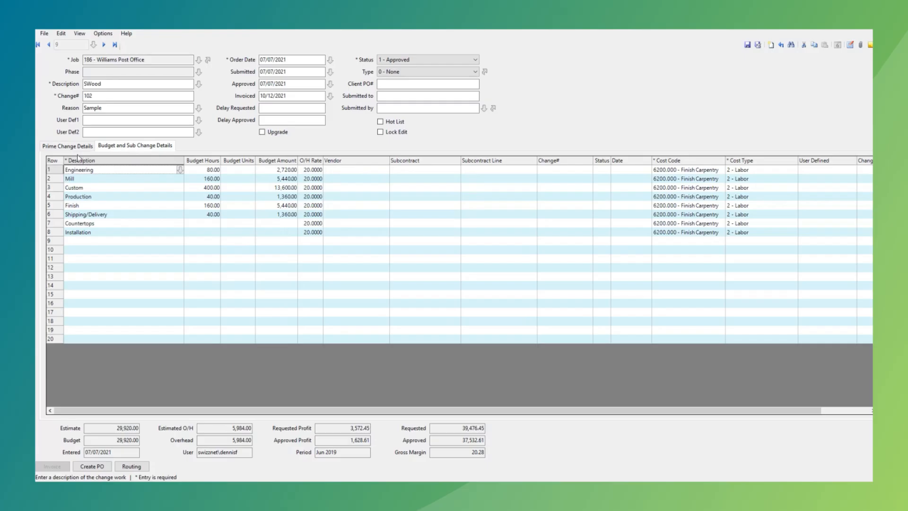
left_click(80, 146)
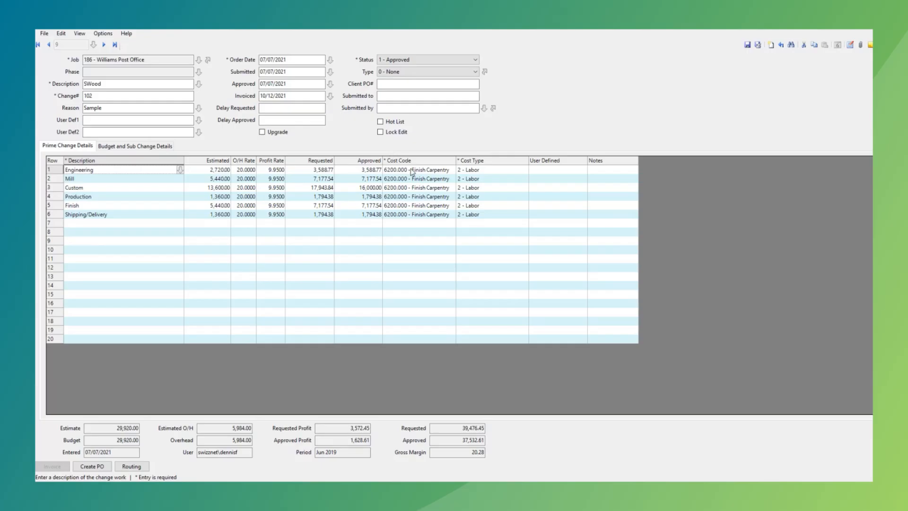
left_click_drag(411, 171, 409, 209)
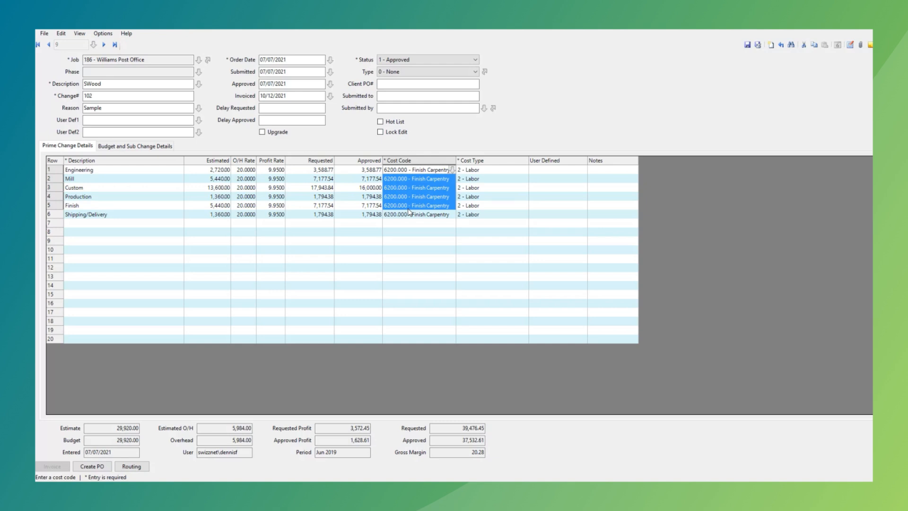
- Close the change order windows, and drill down into the last Progress Billing# 5 invoice from the job's A/R invoices
left_click(879, 21)
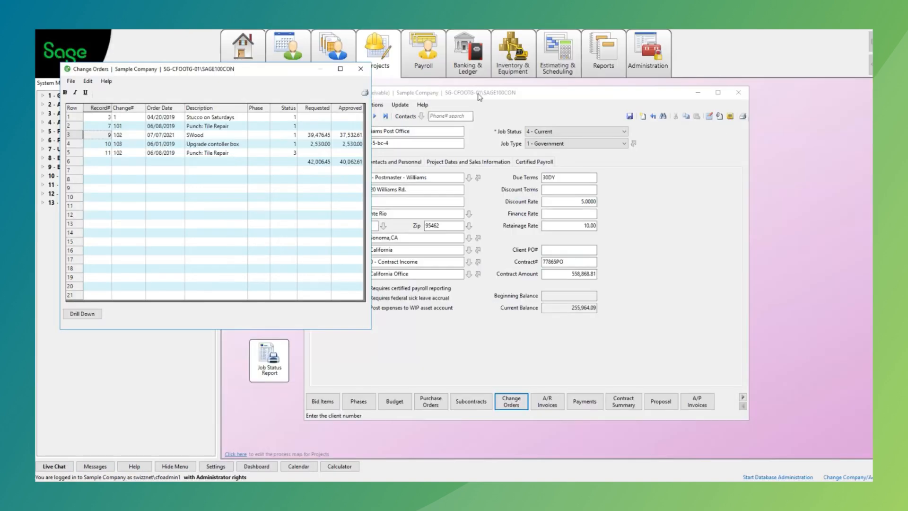
left_click(360, 68)
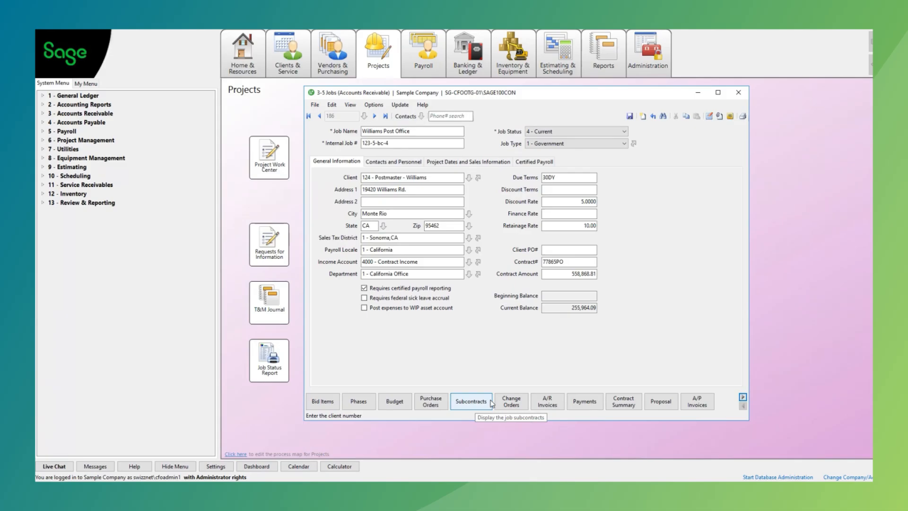
left_click(550, 409)
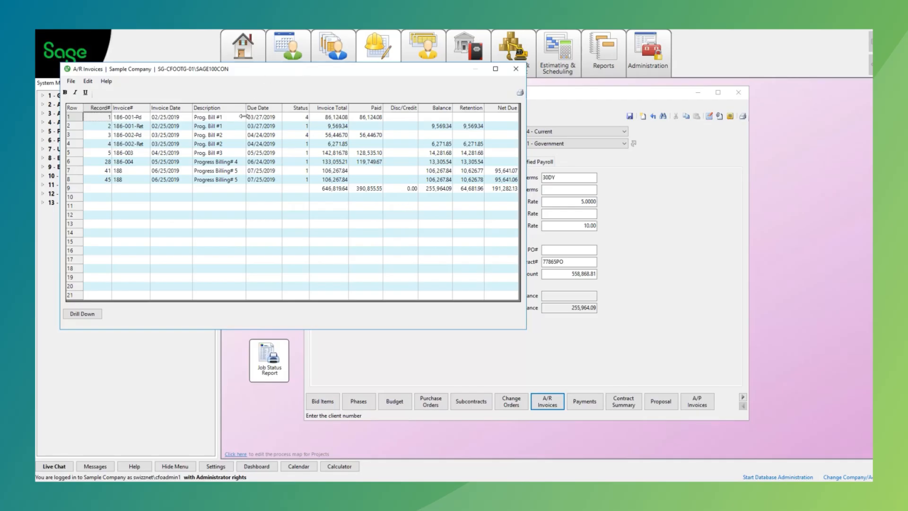
left_click(265, 179)
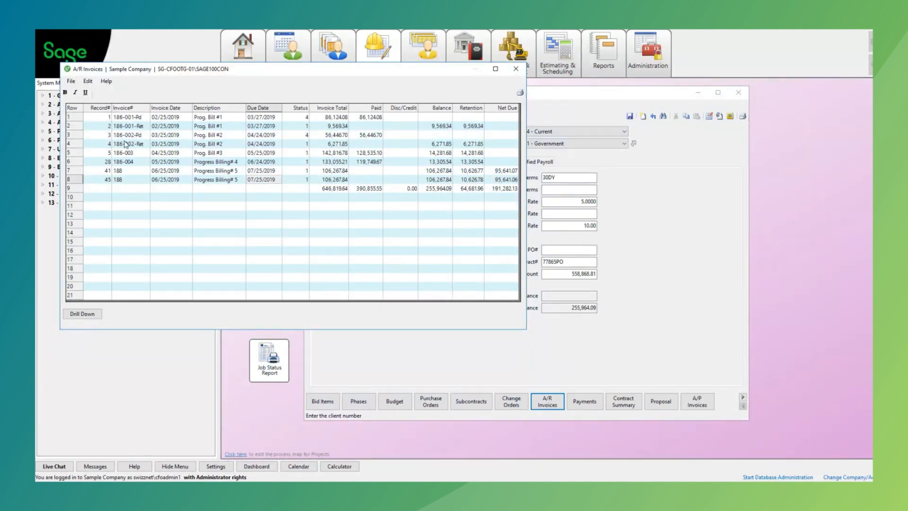
left_click(90, 314)
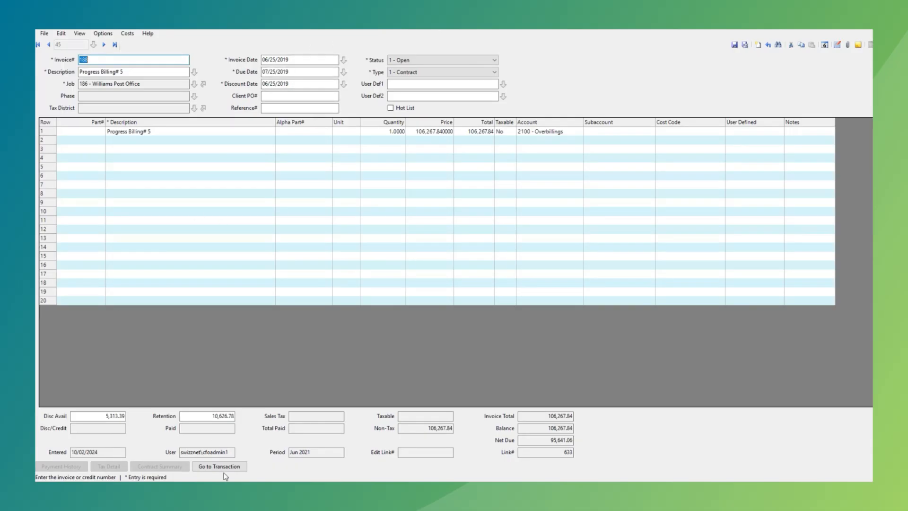
- View the ledger transaction behind the progress billing invoice, and close the open windows to return to the job record
left_click(234, 467)
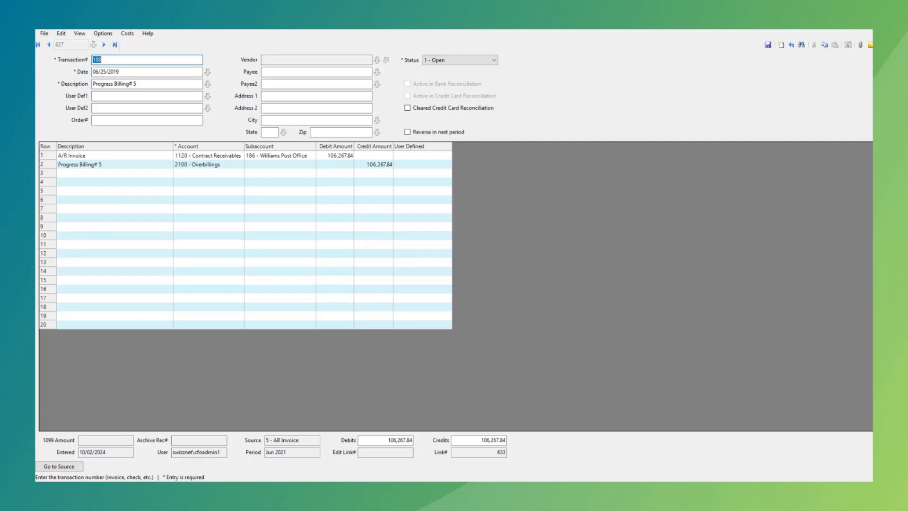
key("alt+F4")
key("alt+F4")
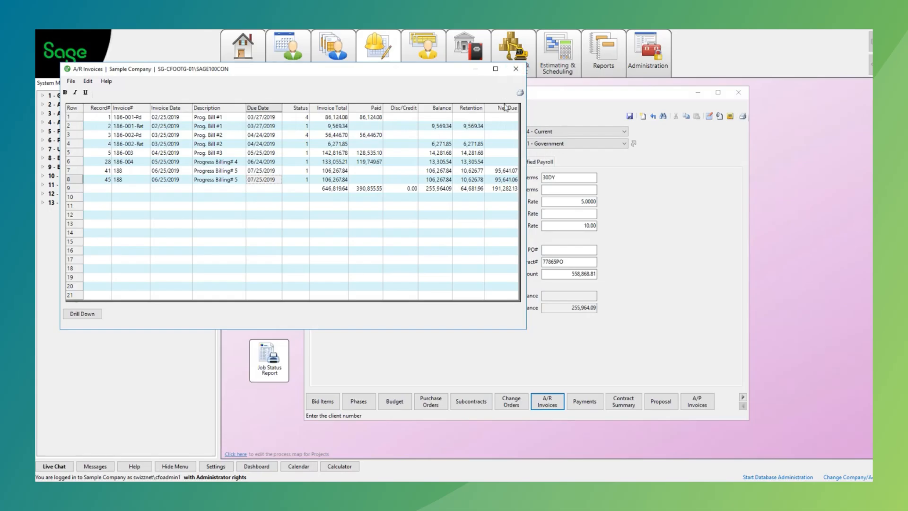
left_click(515, 69)
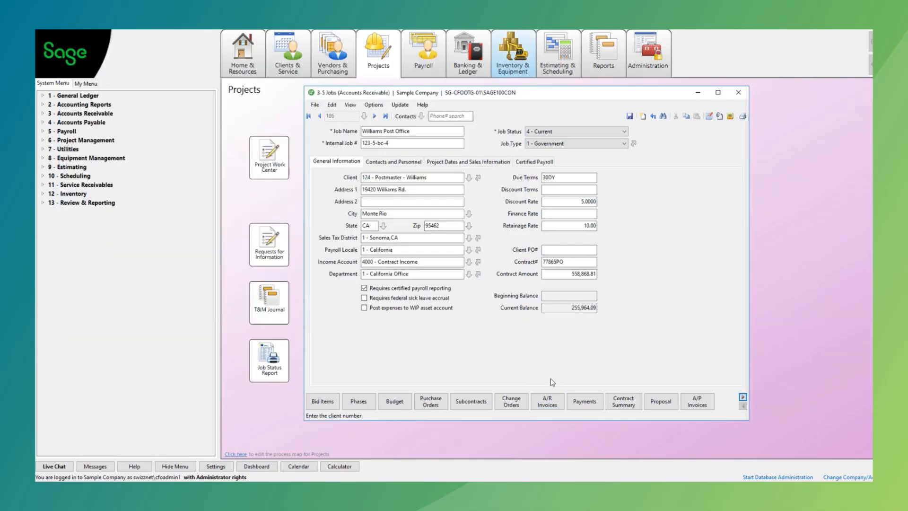
- Review the job's payment history and its contract summary, closing each one after viewing
left_click(594, 407)
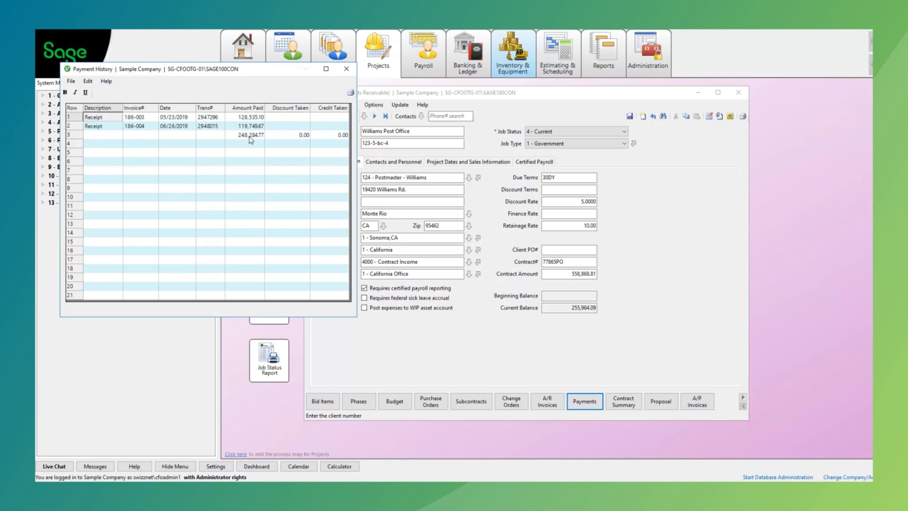
left_click(346, 69)
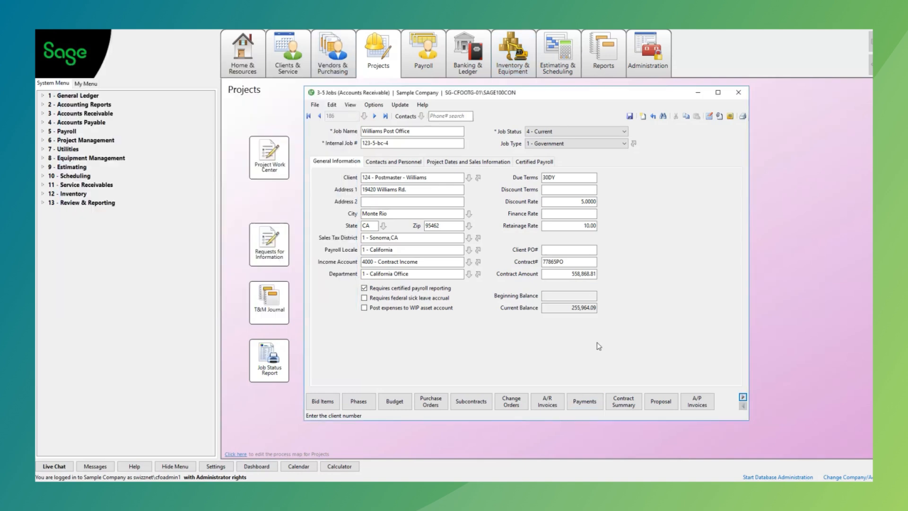
left_click(619, 403)
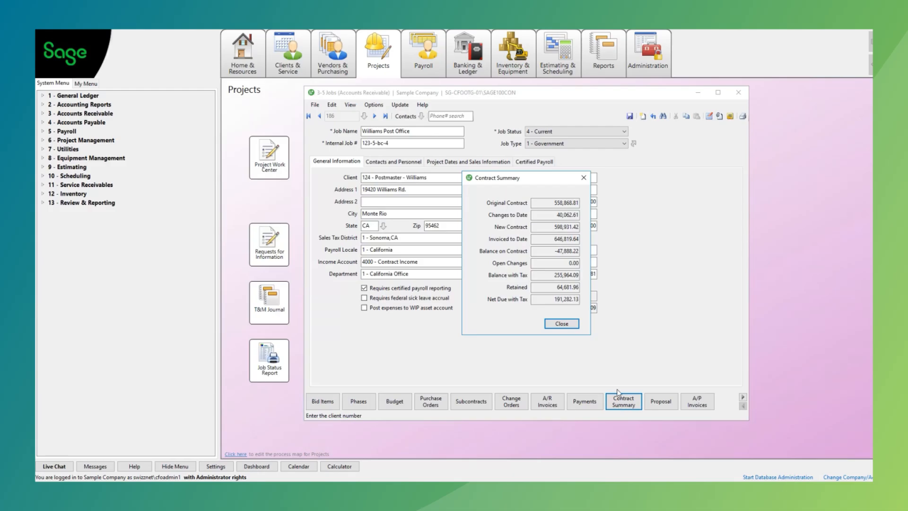
left_click(562, 322)
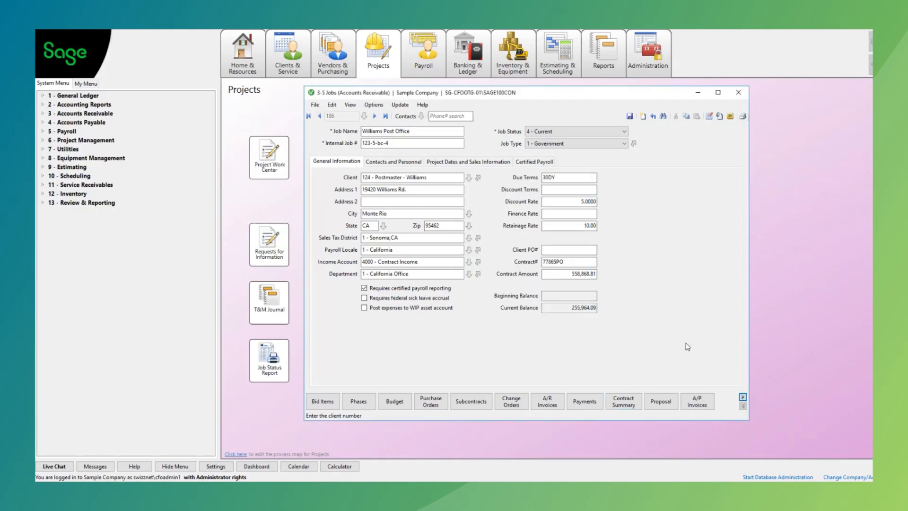
- Drill down into the first Watkins Plumbing & Heating invoice from the job's A/P invoices, and go to the last payable invoice record
left_click(670, 401)
left_click(698, 402)
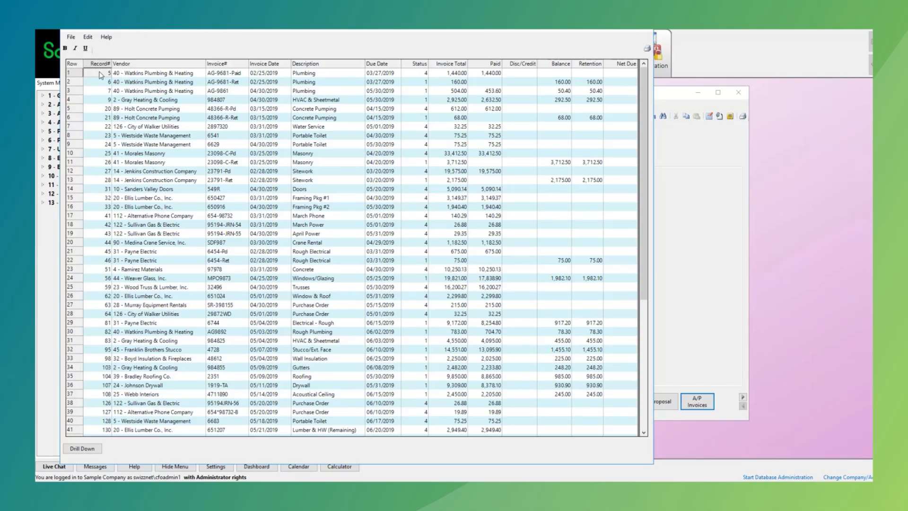
left_click(82, 448)
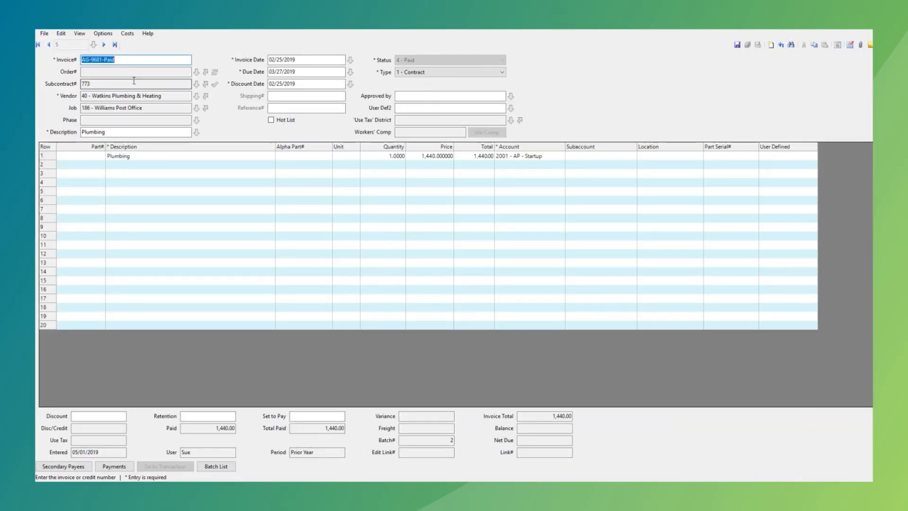
left_click(104, 44)
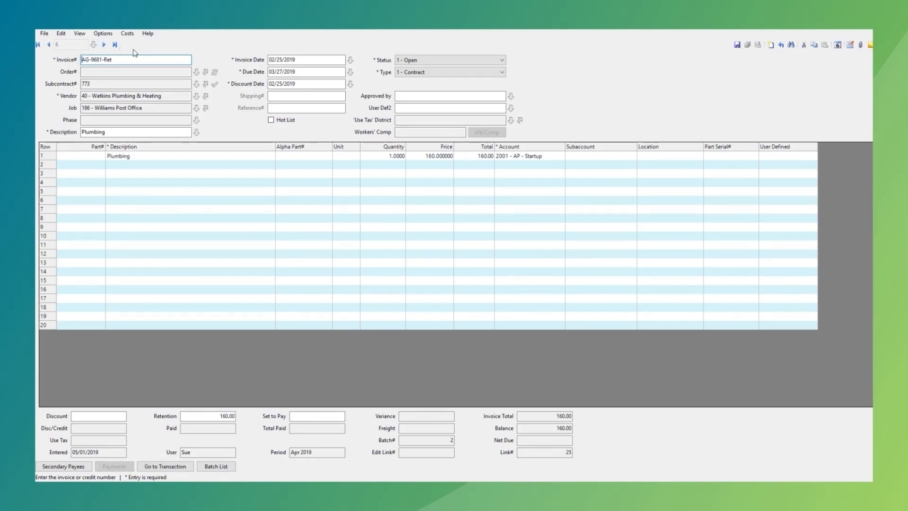
left_click(115, 44)
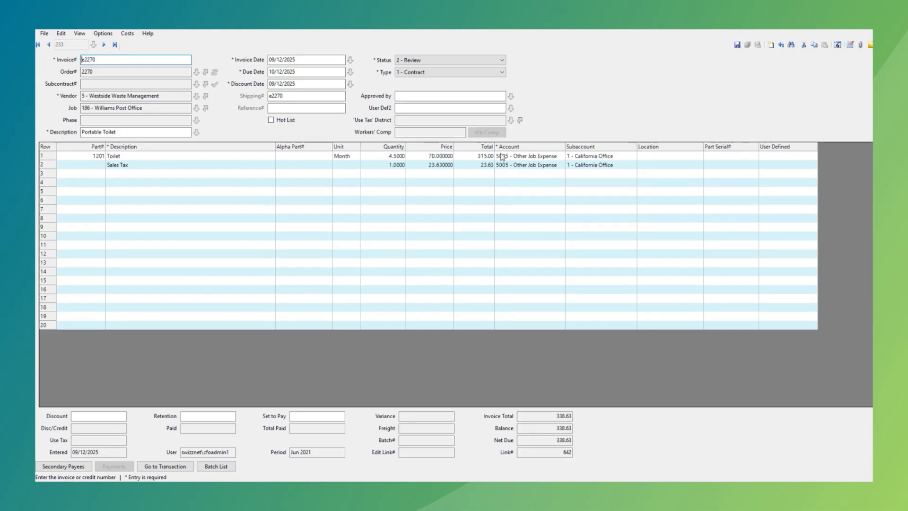
- Drill down into the Portable Toilet record from the invoice's job costs, and highlight its cost amount
left_click(127, 35)
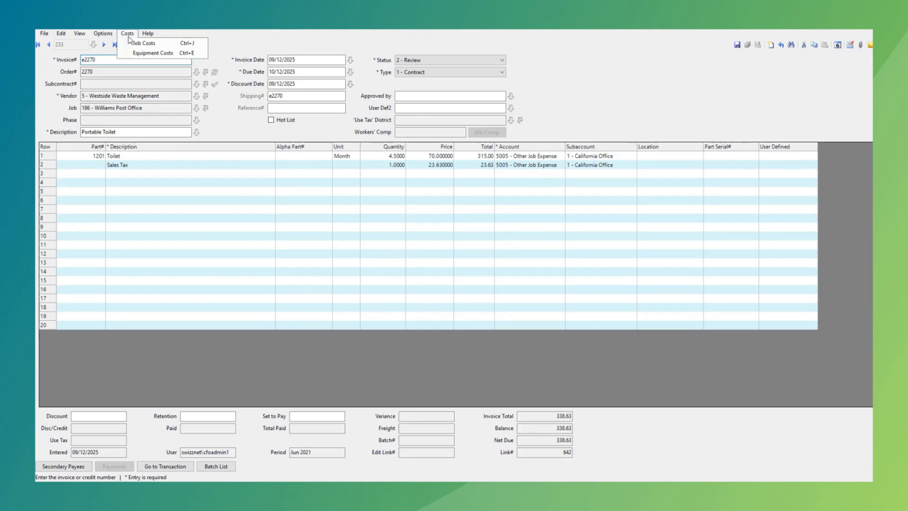
left_click(137, 43)
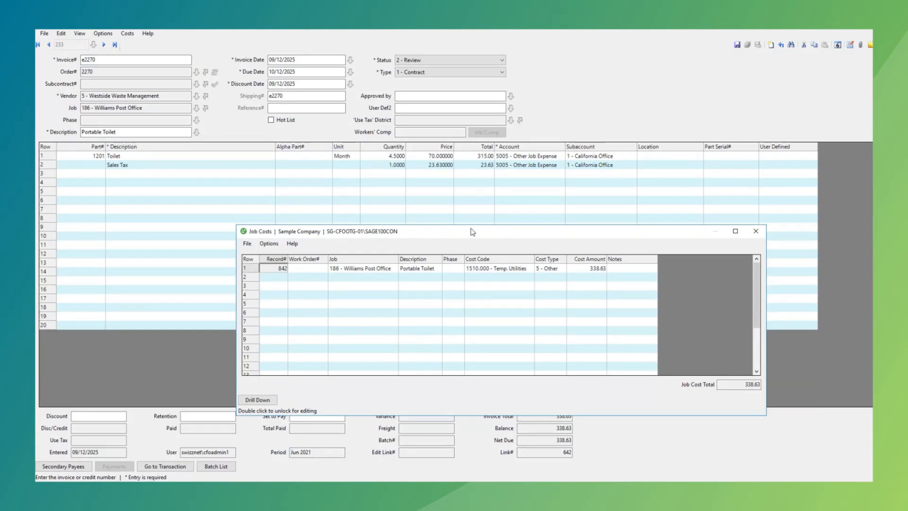
left_click_drag(353, 234, 325, 109)
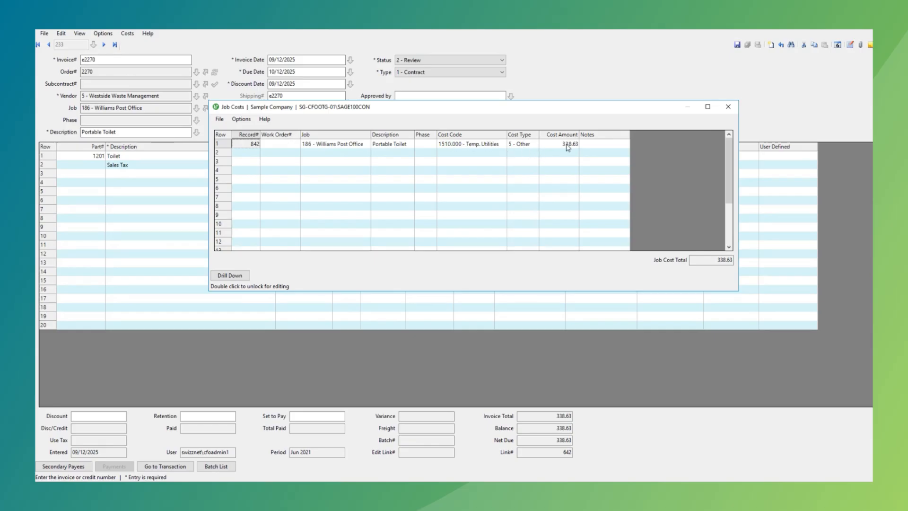
left_click(228, 275)
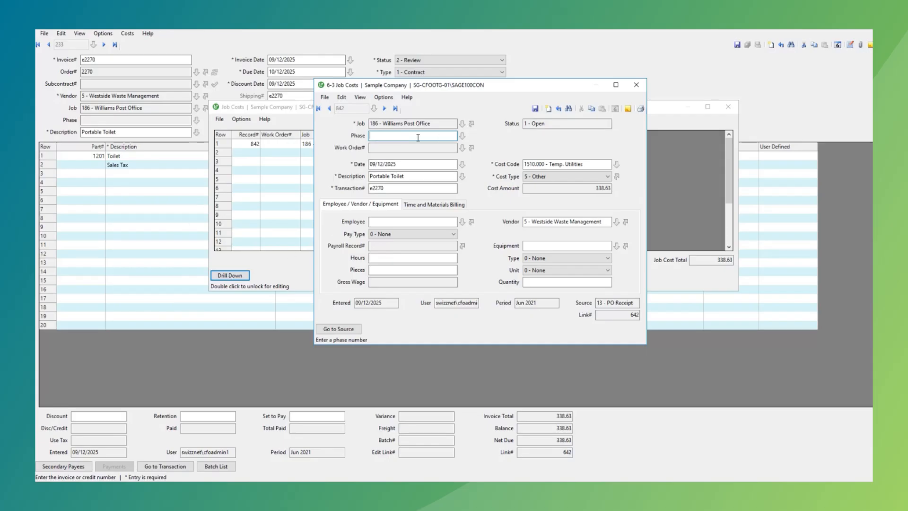
left_click(595, 187)
left_click_drag(595, 187, 639, 183)
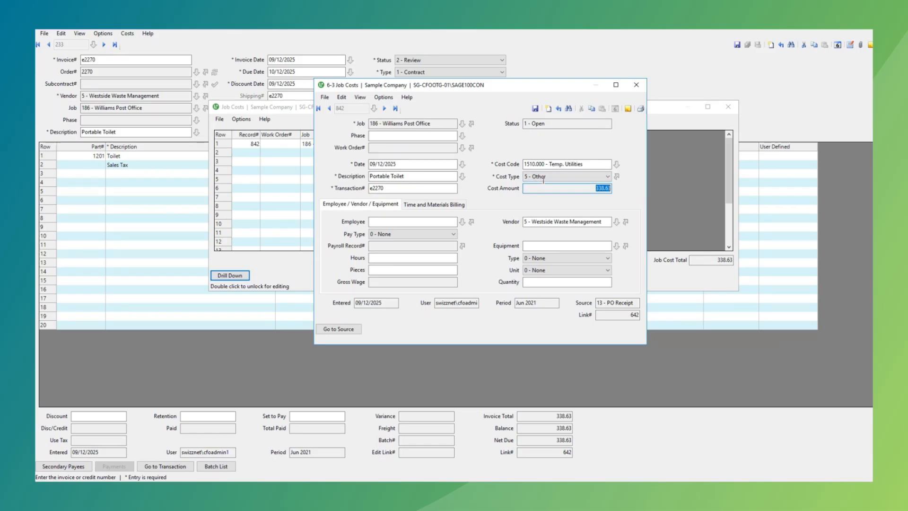
- Close the job cost and invoice windows, and review the A/P invoice list through its totals row before returning to the job record
left_click(635, 84)
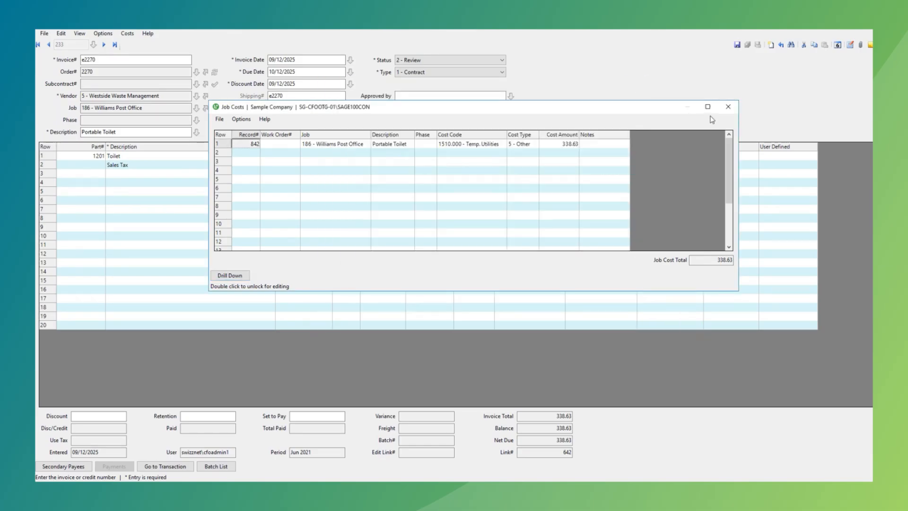
left_click(727, 106)
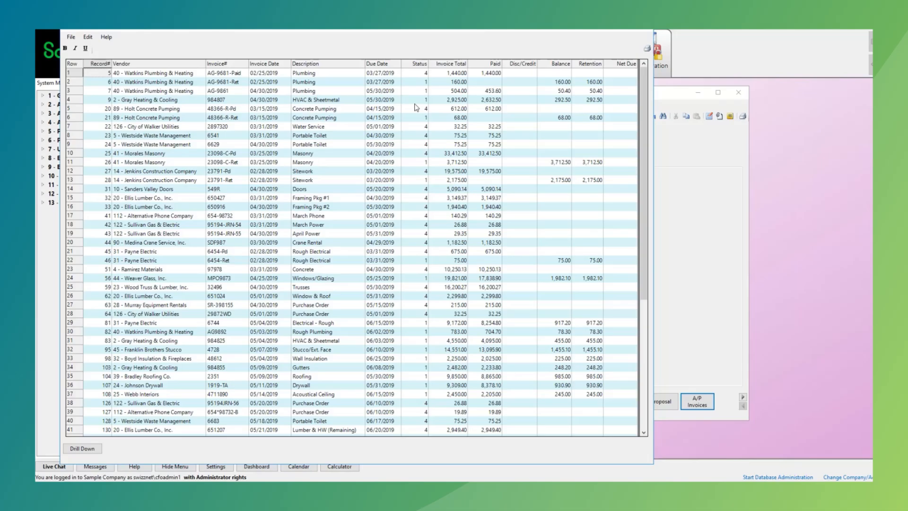
left_click_drag(642, 153, 639, 369)
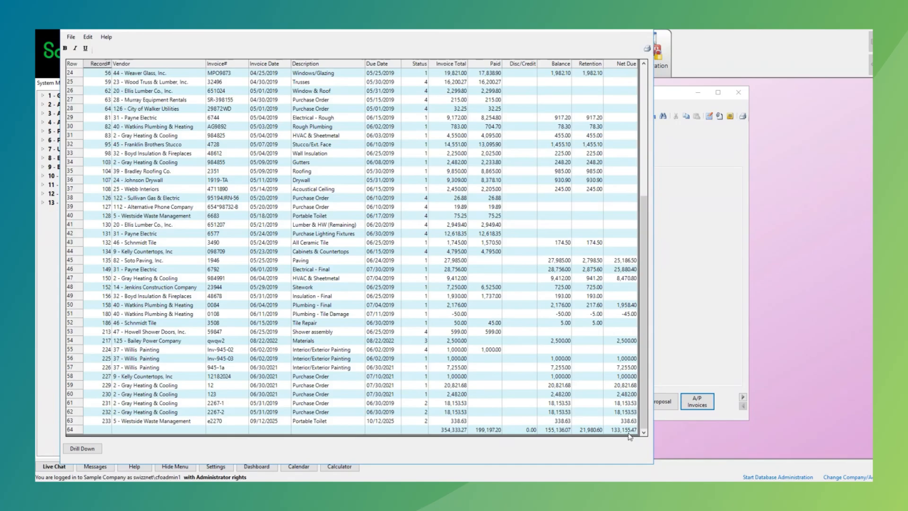
left_click(644, 30)
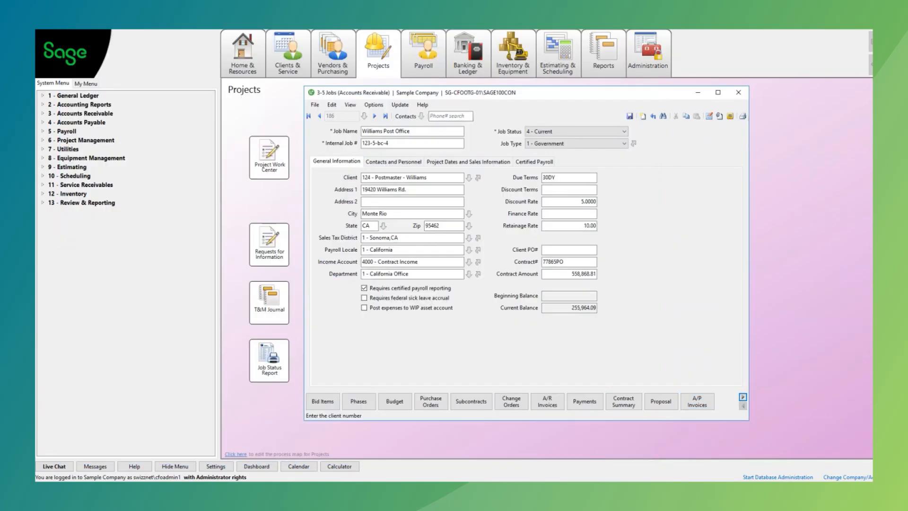
- Reveal the job record's S/R Invoices option, and start closing the record but cancel to keep it open
left_click(743, 397)
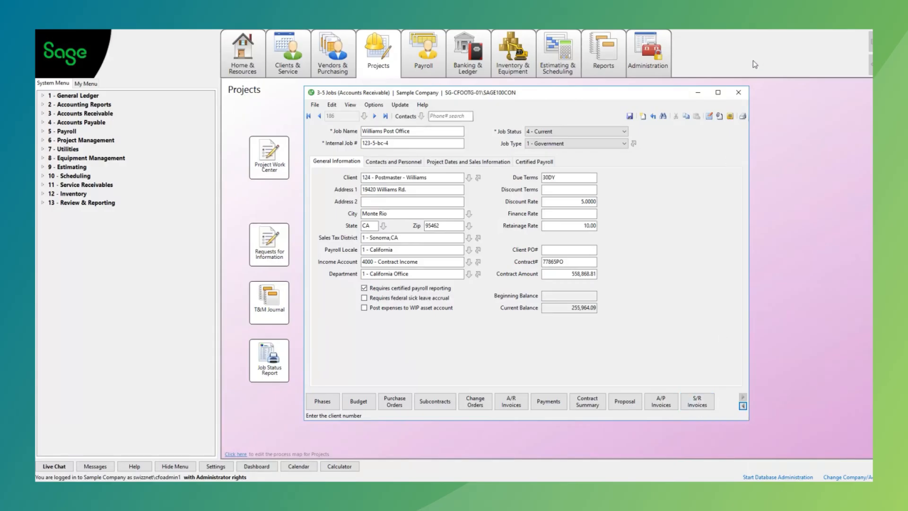
left_click(739, 93)
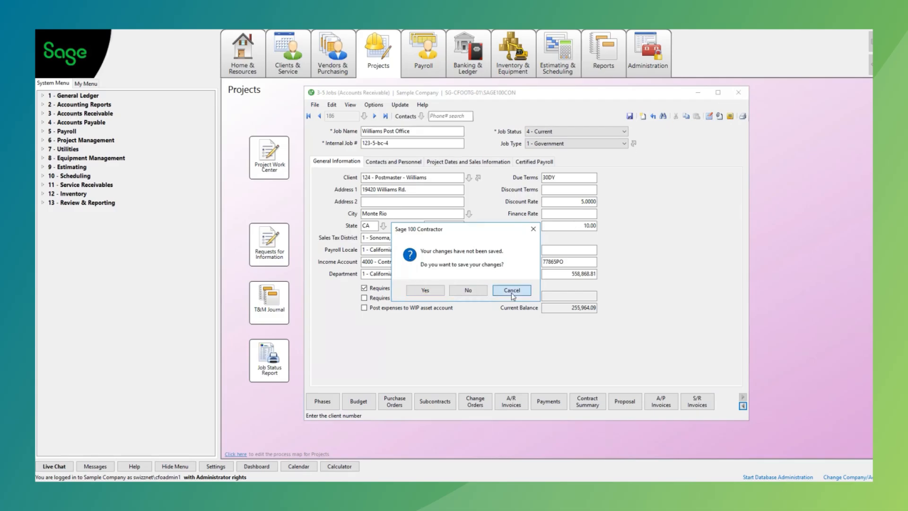
left_click(498, 294)
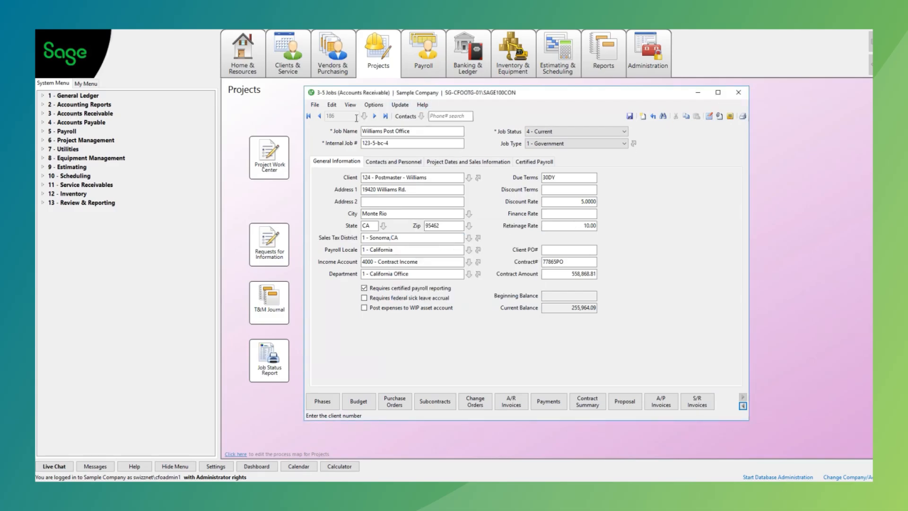